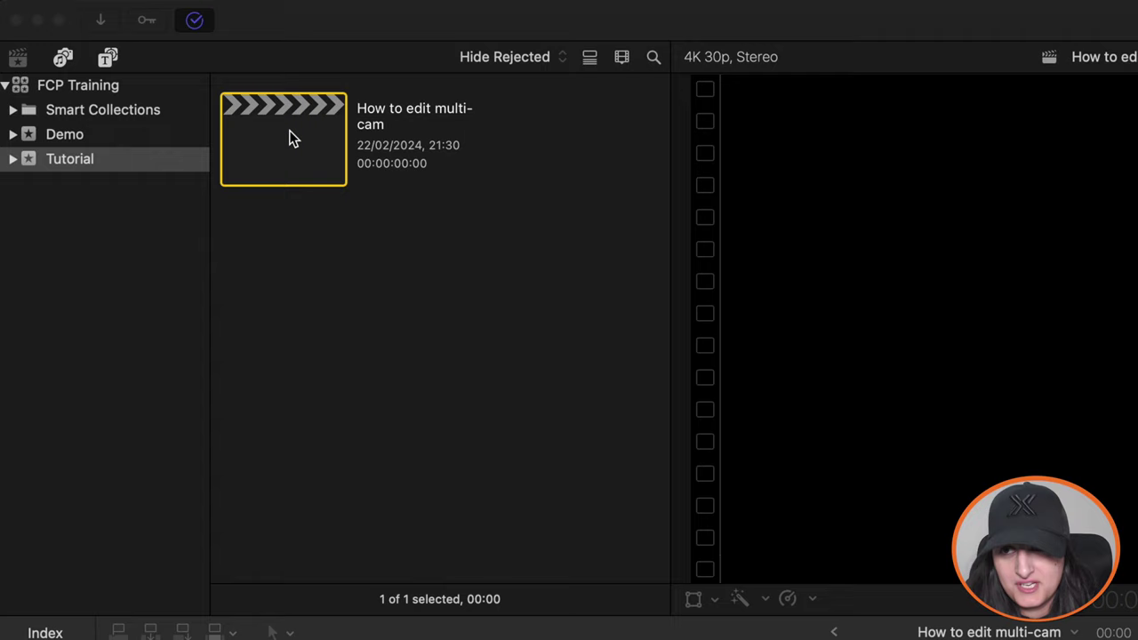
- Create a 4K 23.98p project called 'Untitled Project' inside the Tutorial event
{"action": "left_click", "coordinate": [289, 136]}
{"action": "left_click", "coordinate": [125, 158]}
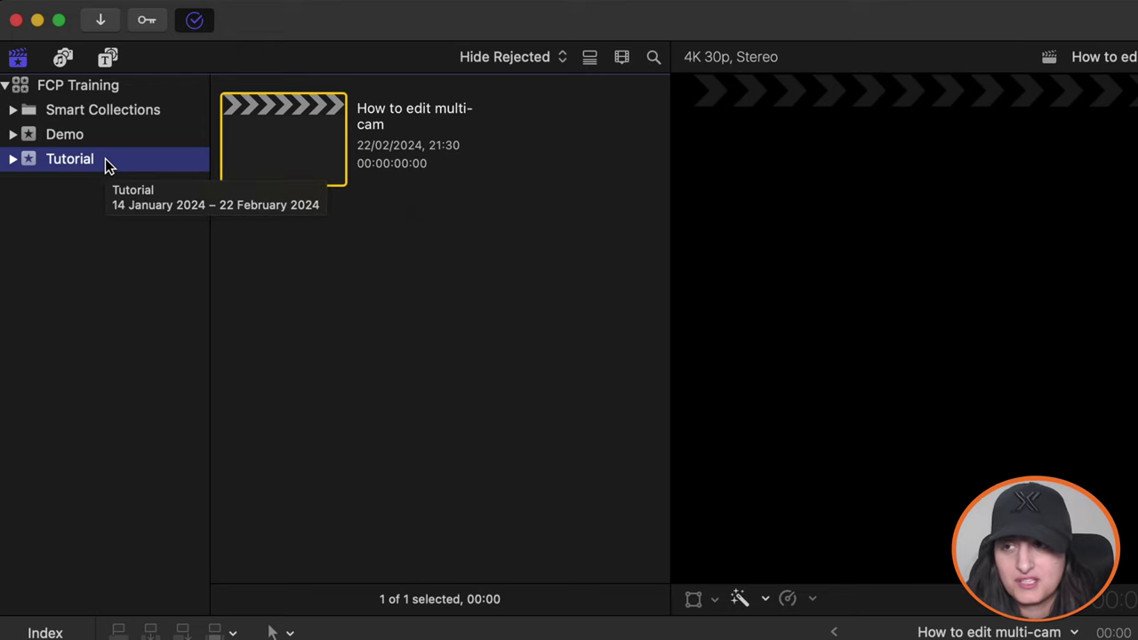
{"action": "right_click", "coordinate": [128, 160]}
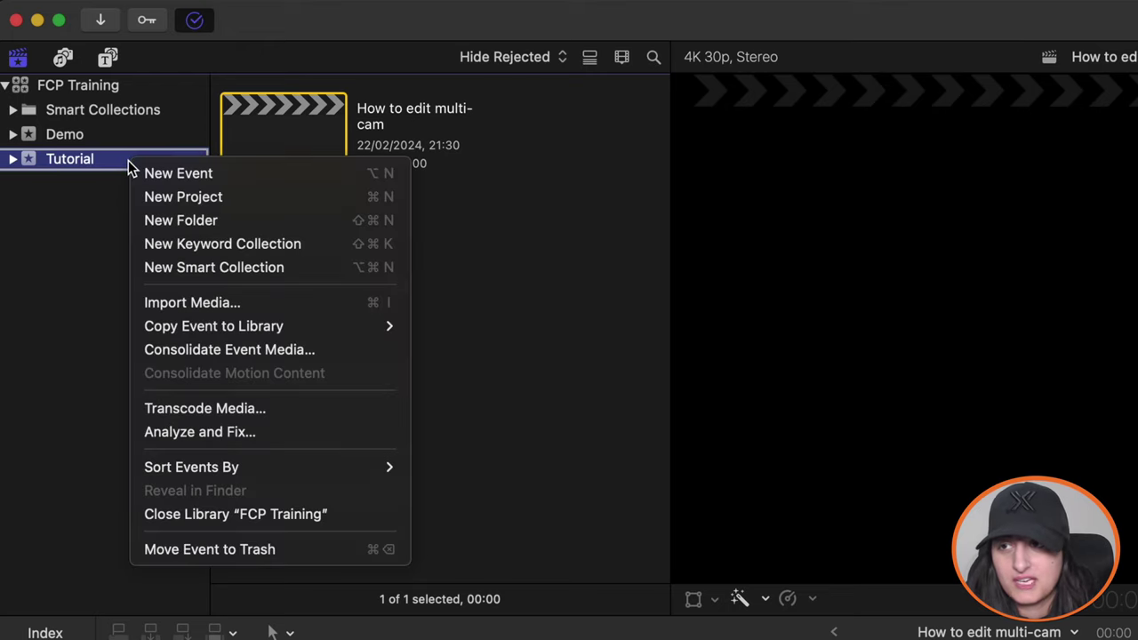
{"action": "left_click", "coordinate": [161, 203]}
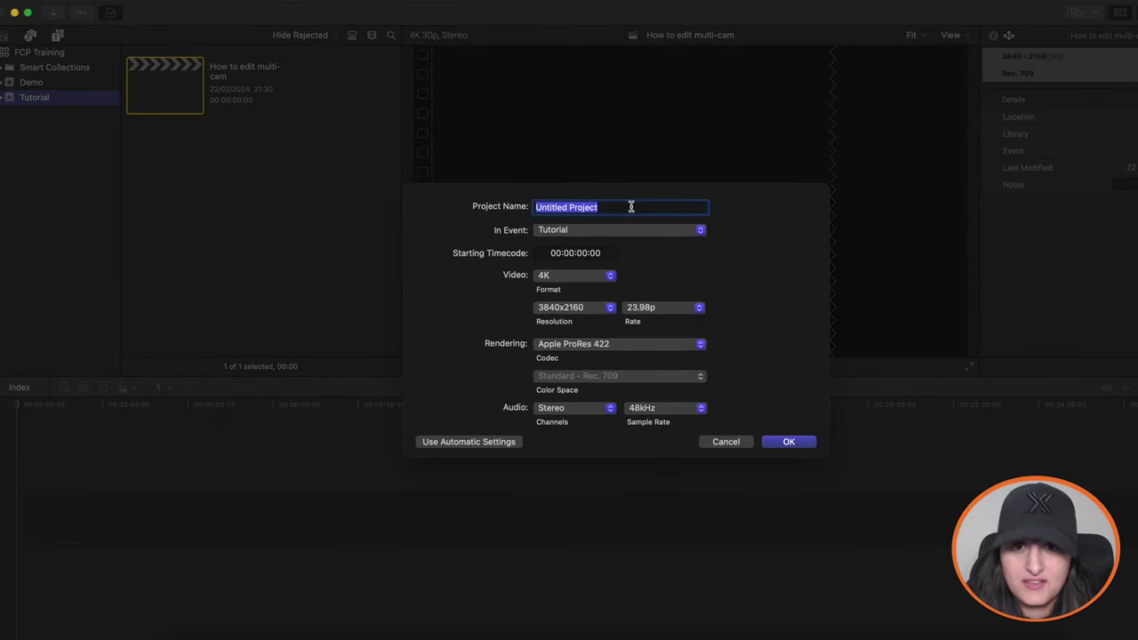
{"action": "left_click", "coordinate": [631, 206]}
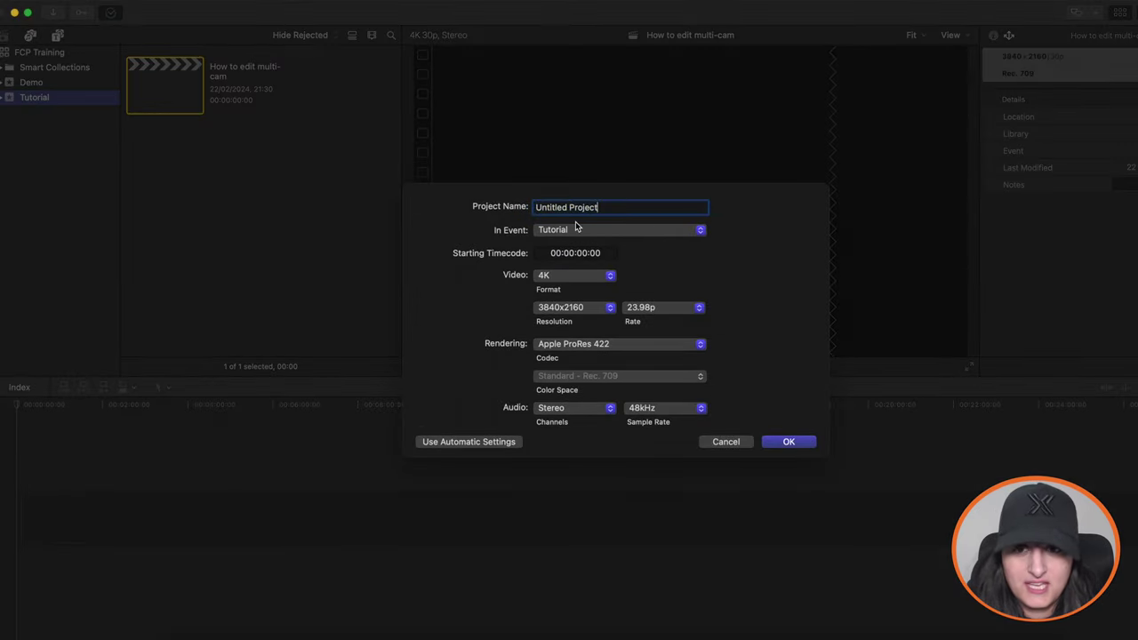
{"action": "left_click", "coordinate": [546, 233]}
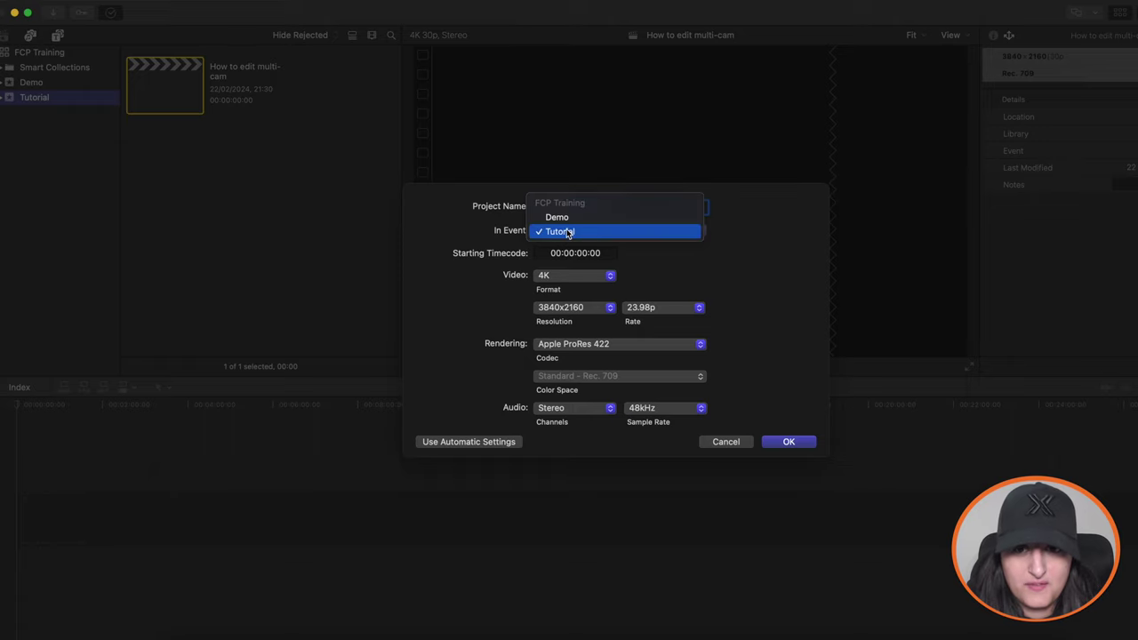
{"action": "left_click", "coordinate": [594, 231]}
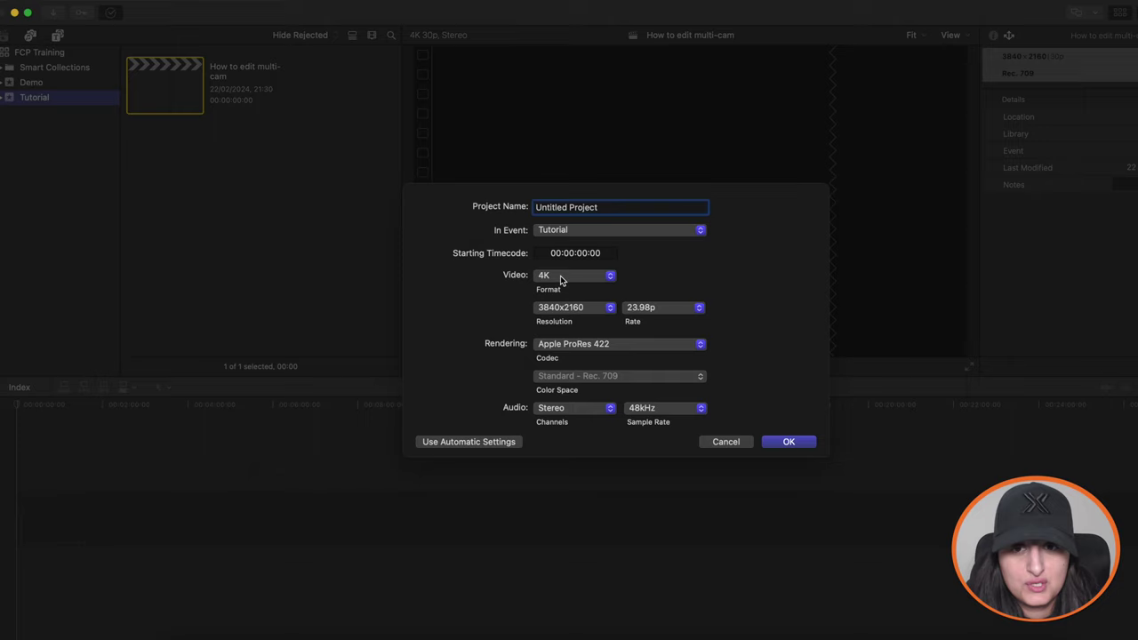
{"action": "left_click", "coordinate": [583, 281]}
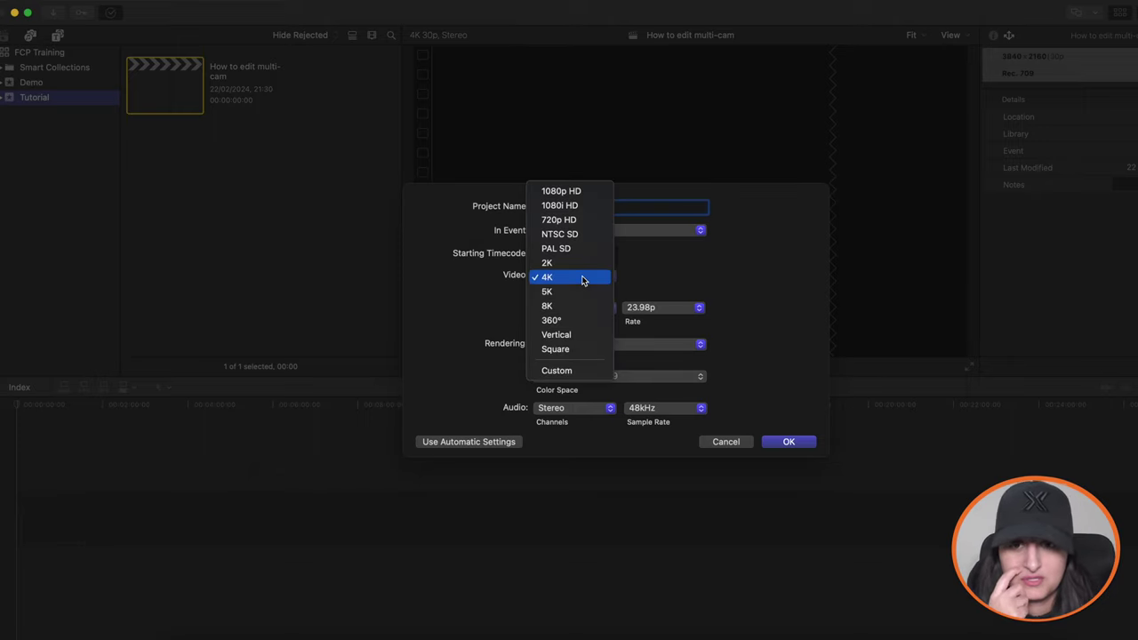
{"action": "left_click", "coordinate": [567, 282]}
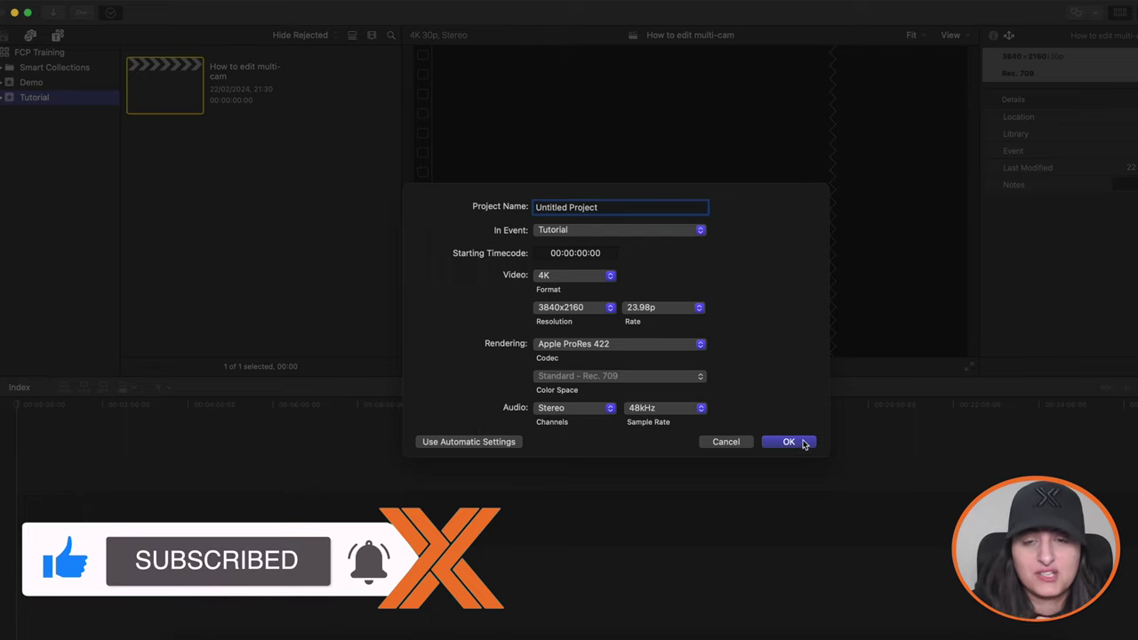
{"action": "left_click", "coordinate": [798, 443]}
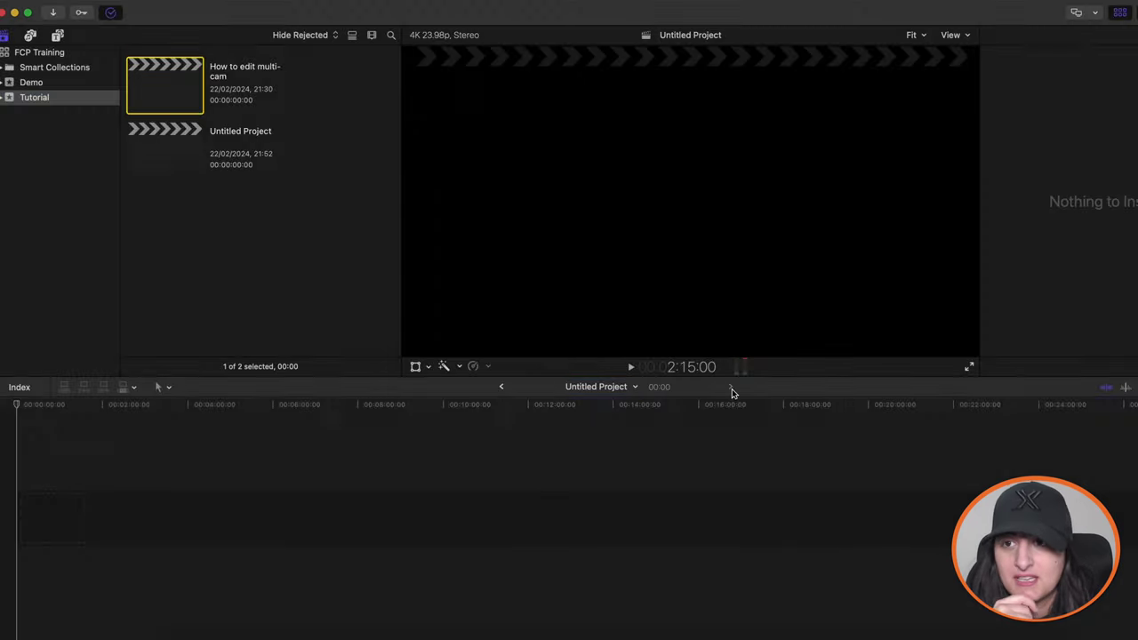
- Delete 'Untitled Project', leaving 'How to edit multi-cam' selected in the Tutorial event
{"action": "left_click", "coordinate": [194, 163]}
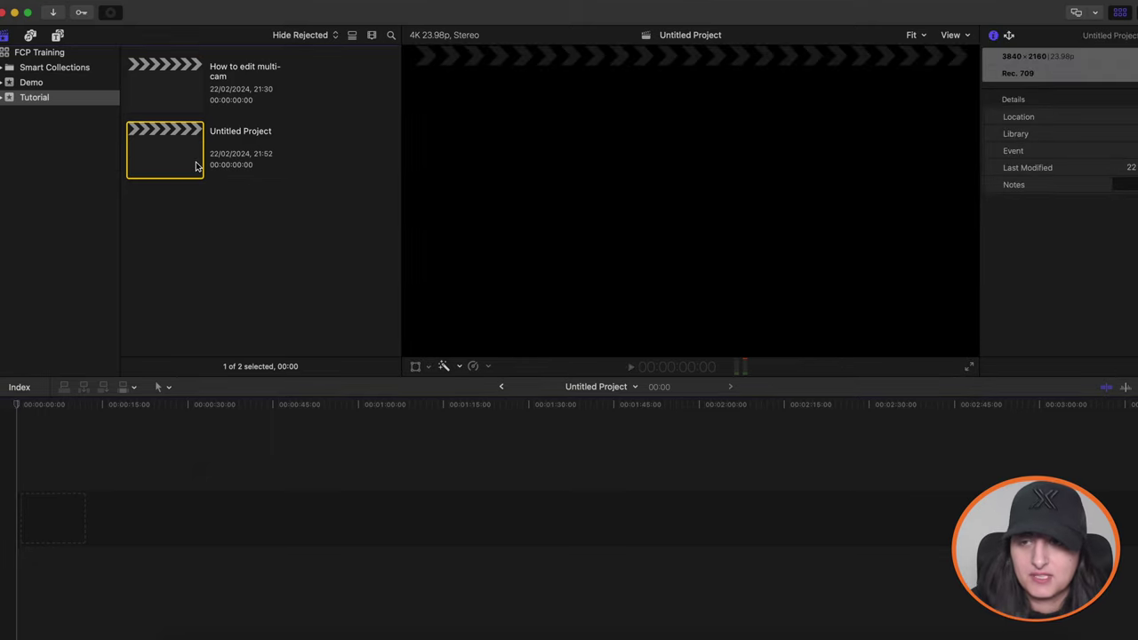
{"action": "key", "text": "super+BackSpace"}
{"action": "left_click", "coordinate": [203, 84]}
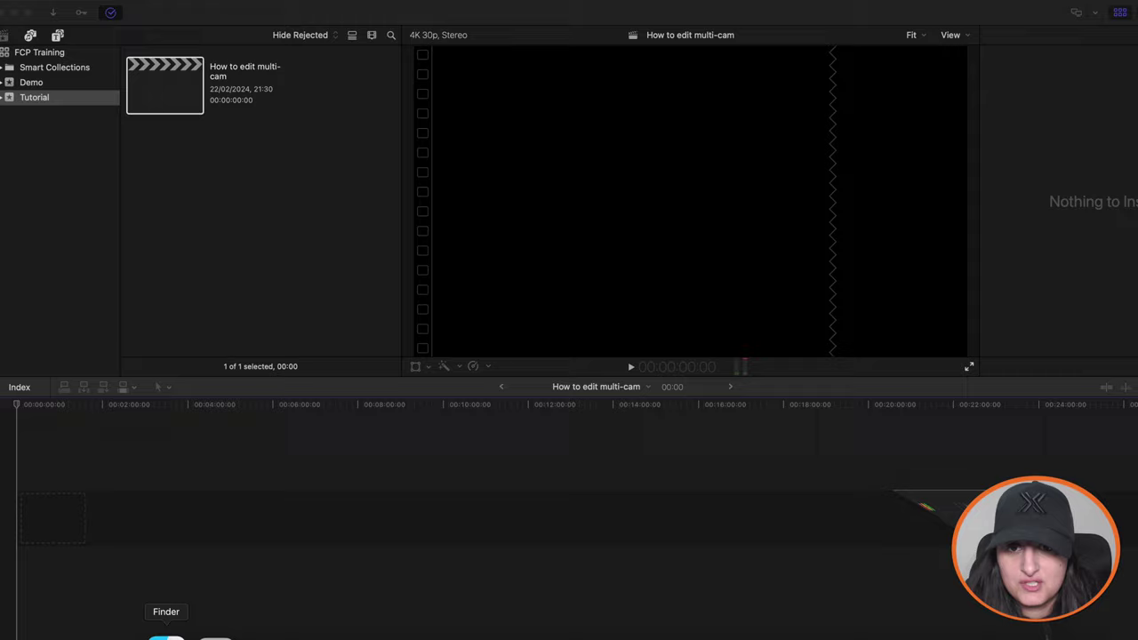
- Open and close the source-video folder, then the Media Import window, without importing
{"action": "left_click", "coordinate": [161, 635]}
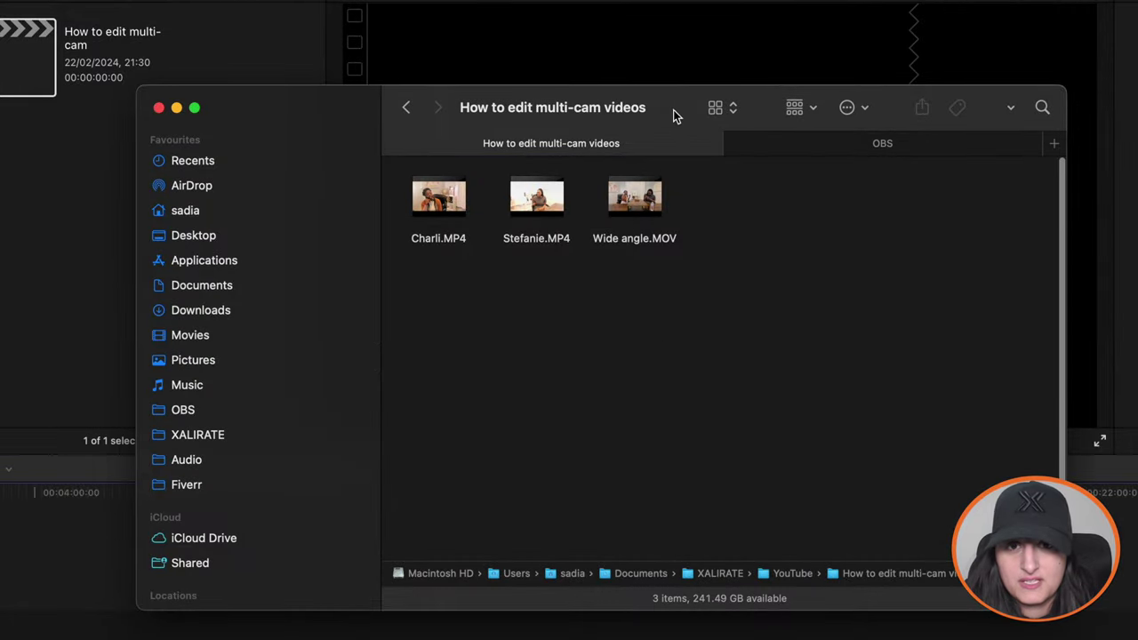
{"action": "left_click", "coordinate": [159, 106]}
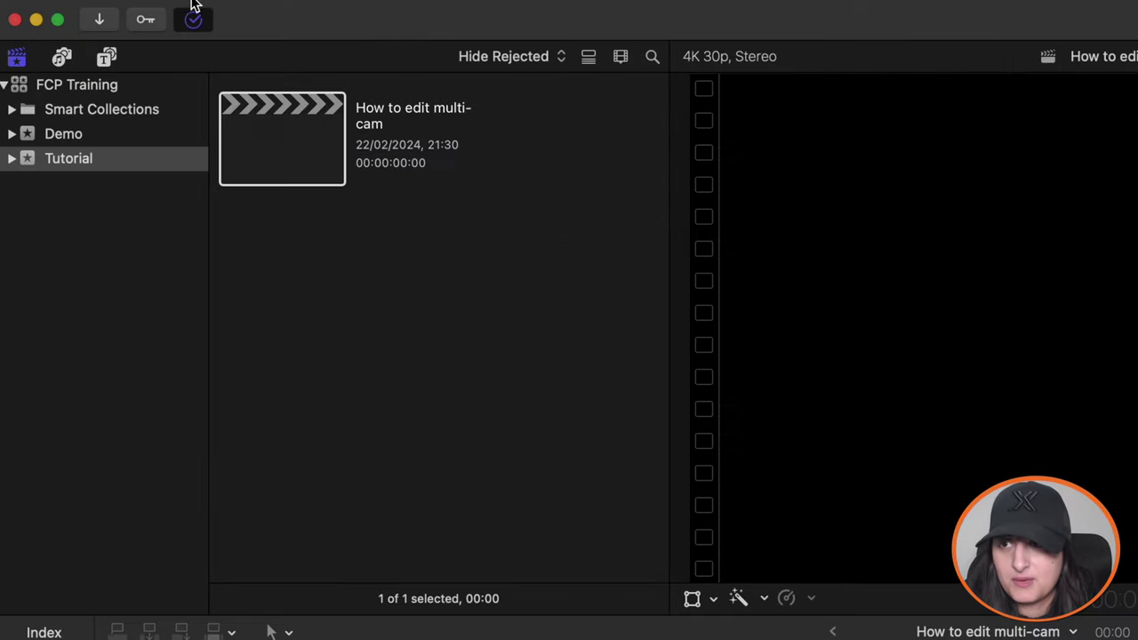
{"action": "left_click", "coordinate": [169, 0]}
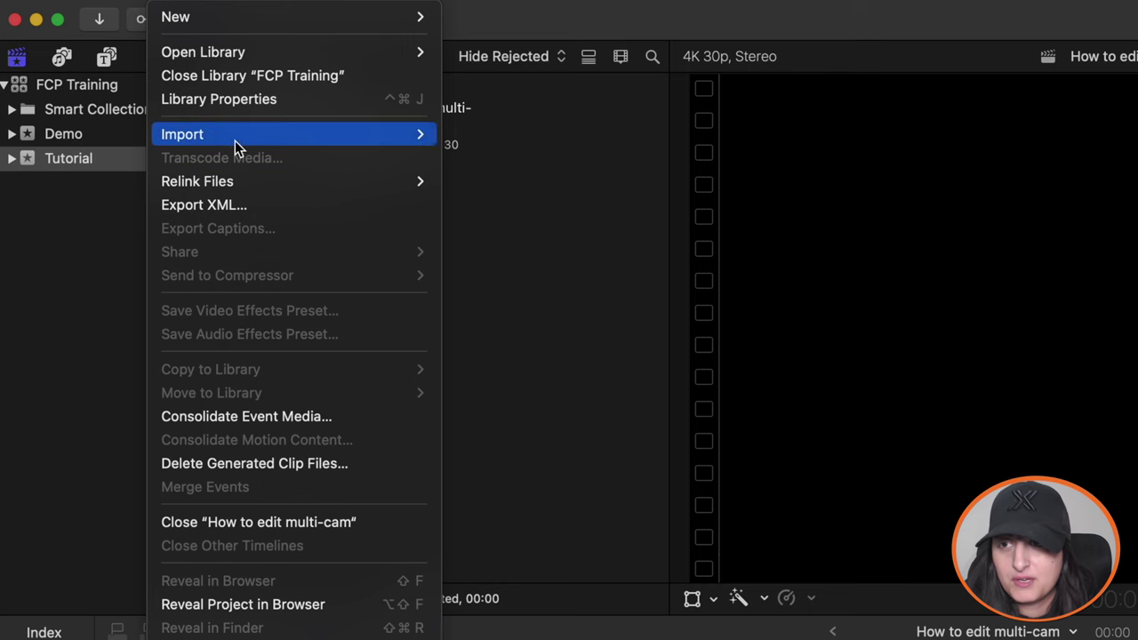
{"action": "mouse_move", "coordinate": [235, 141]}
{"action": "left_click", "coordinate": [485, 135]}
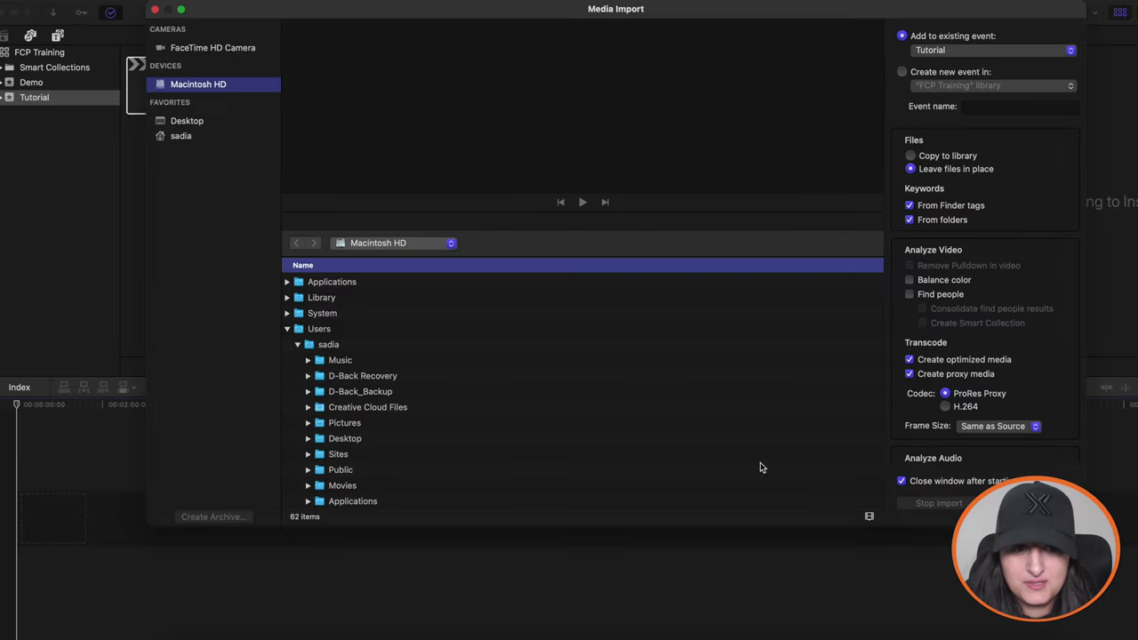
{"action": "left_click", "coordinate": [155, 10]}
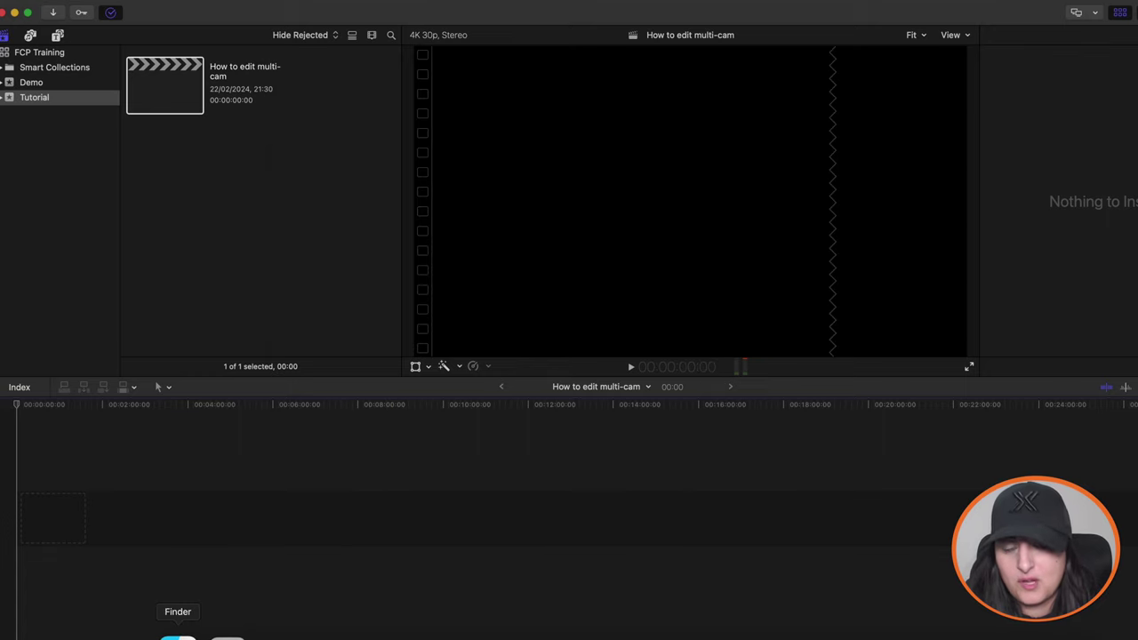
- Open the 'How to edit multi-cam videos' folder in Finder and select Charli, Stefanie and Wide angle
{"action": "left_click", "coordinate": [175, 633]}
{"action": "left_click_drag", "start_coordinate": [530, 45], "coordinate": [551, 51]}
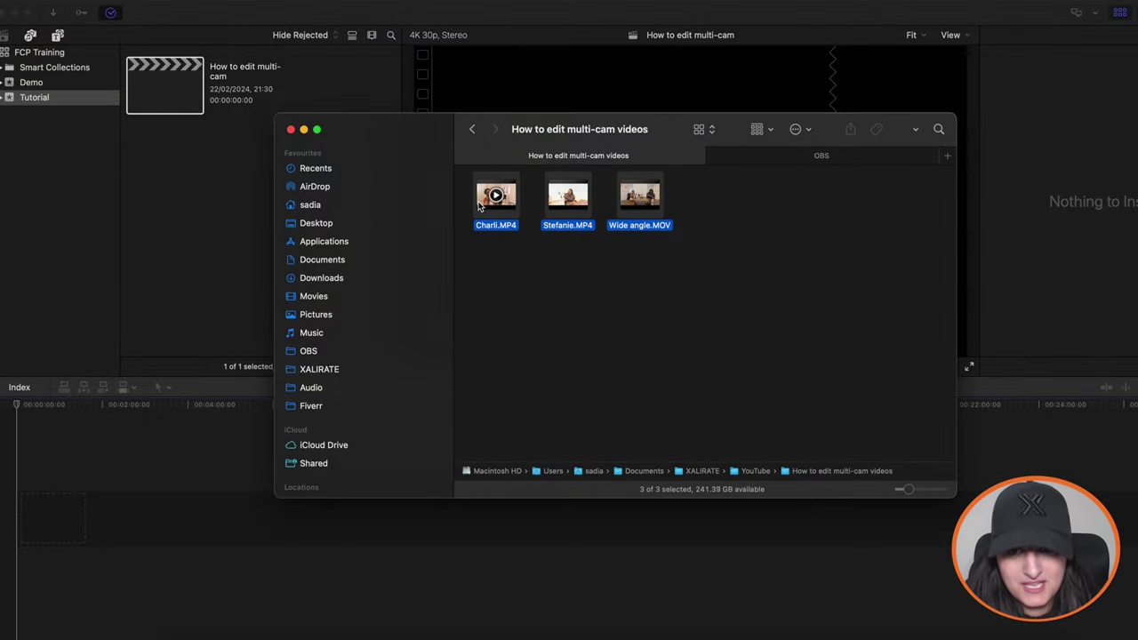
{"action": "left_click", "coordinate": [494, 245]}
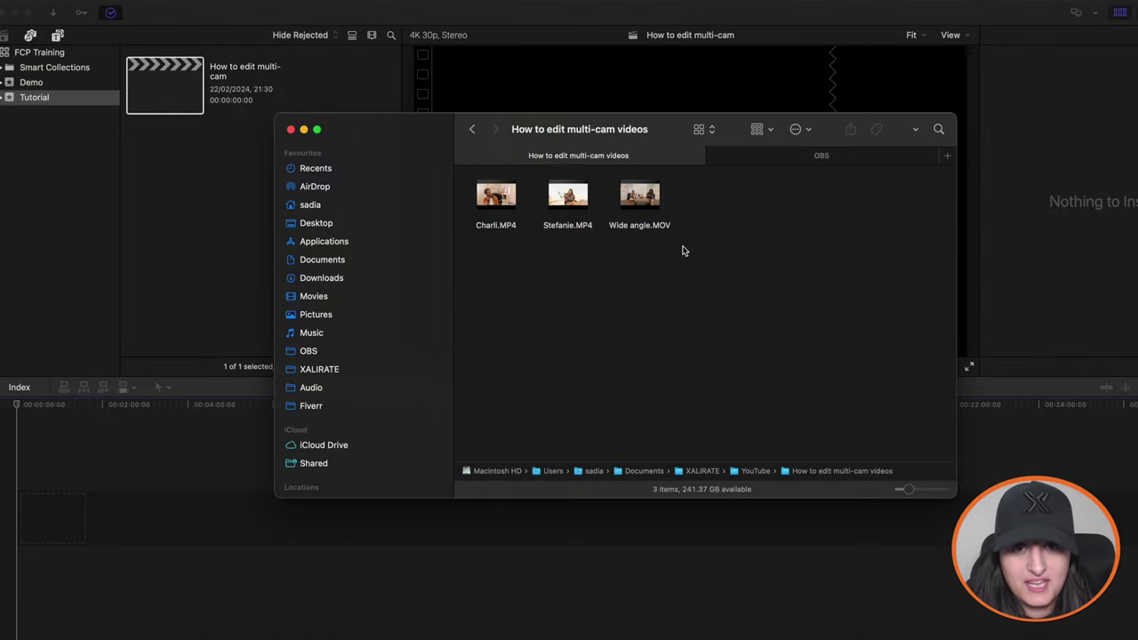
{"action": "left_click_drag", "start_coordinate": [695, 251], "coordinate": [473, 171]}
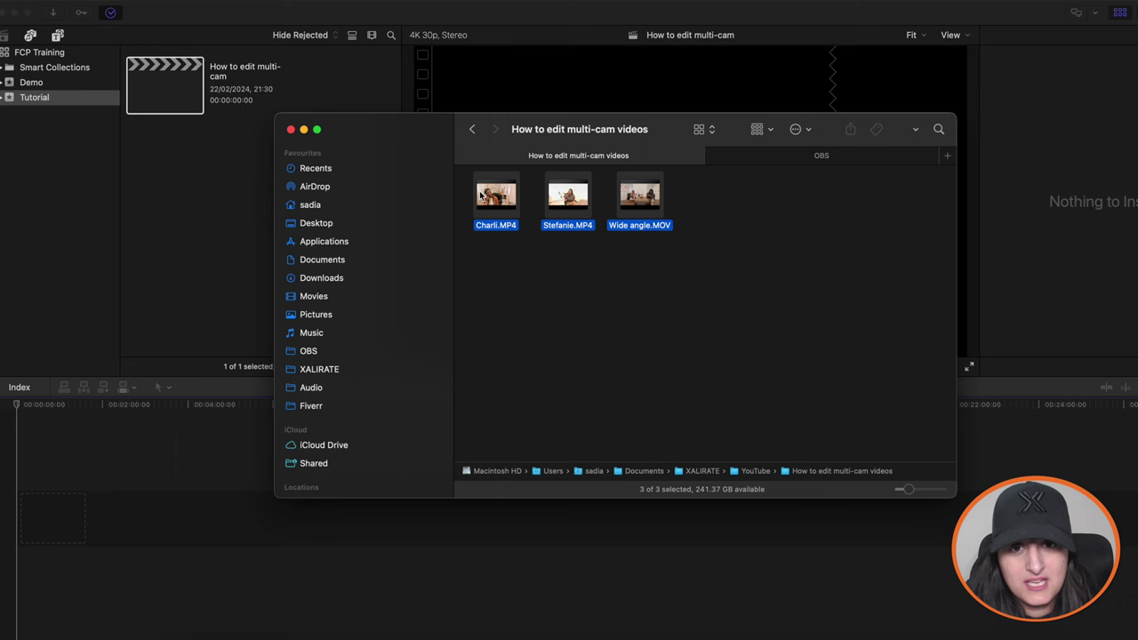
- Import the three videos into the event and set the wide clip's Camera Name to 'Wide angle'
{"action": "left_click_drag", "start_coordinate": [495, 210], "coordinate": [155, 170]}
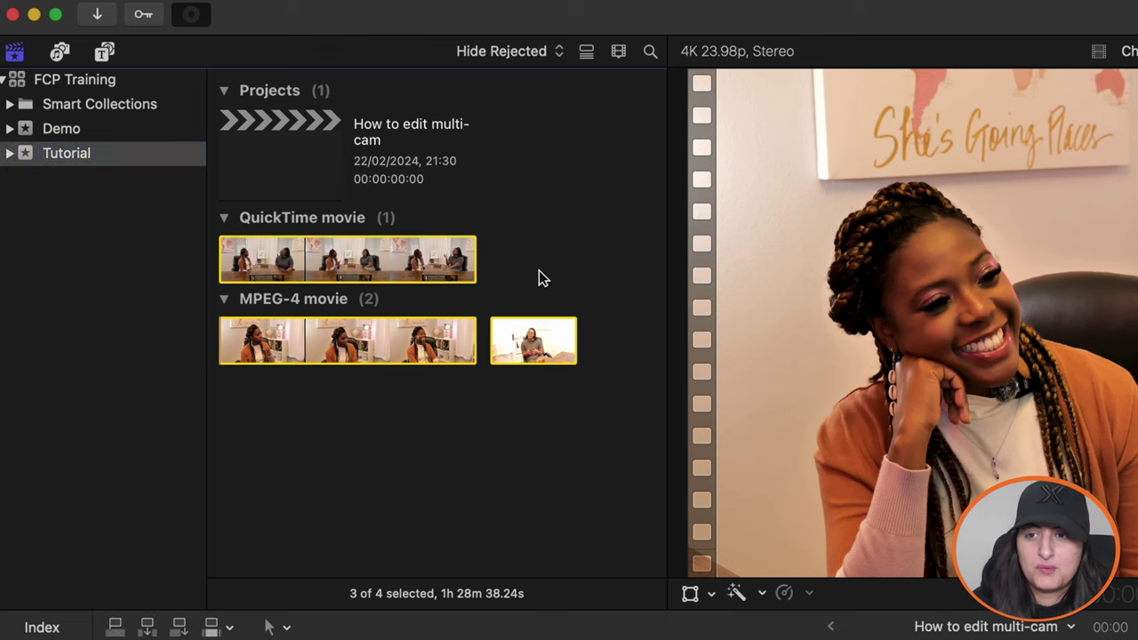
{"action": "left_click", "coordinate": [233, 162]}
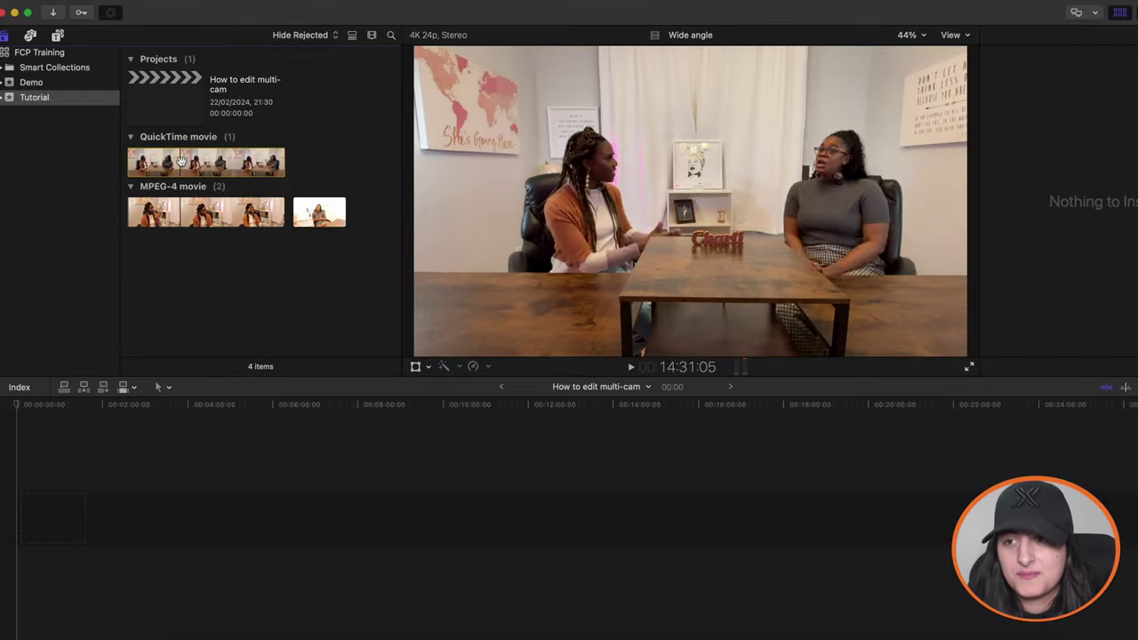
{"action": "left_click", "coordinate": [307, 255]}
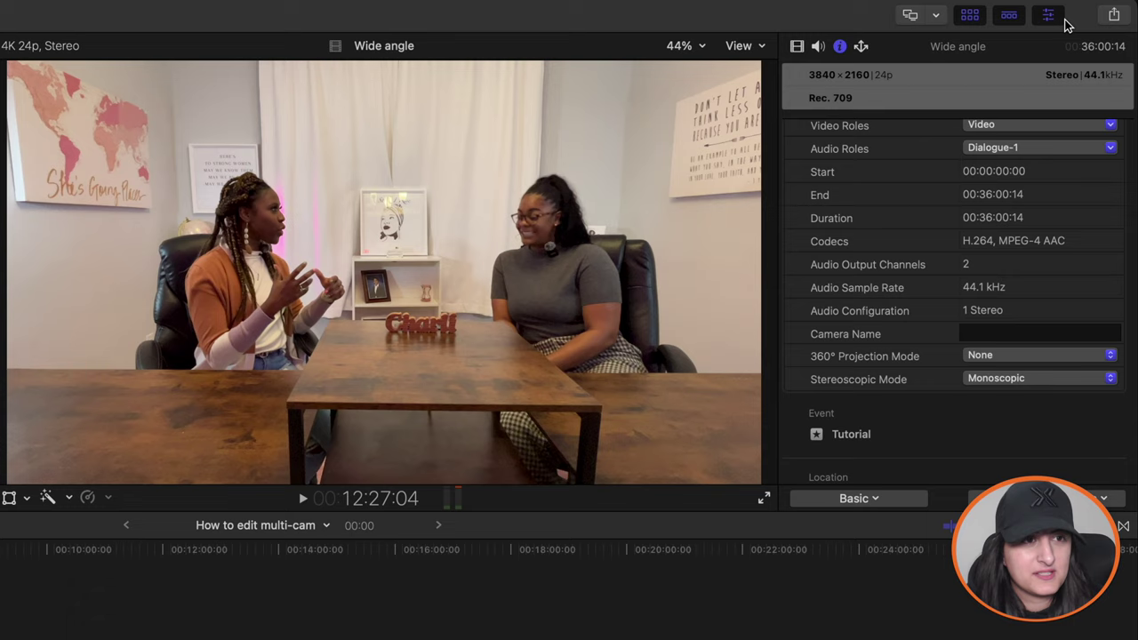
{"action": "left_click", "coordinate": [1050, 16]}
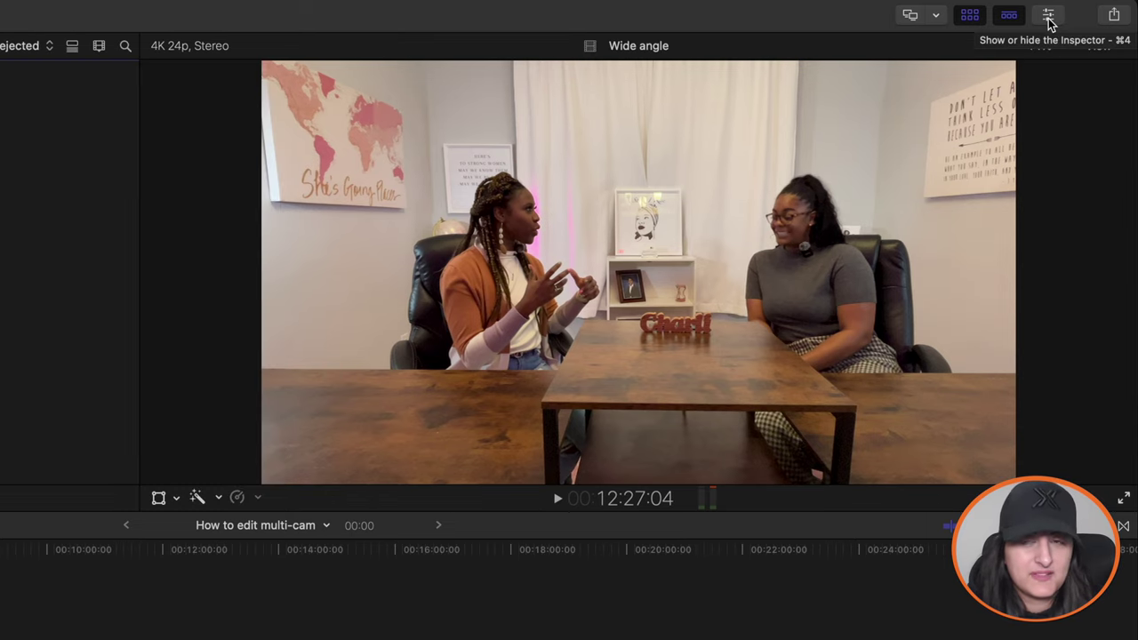
{"action": "left_click", "coordinate": [1050, 16]}
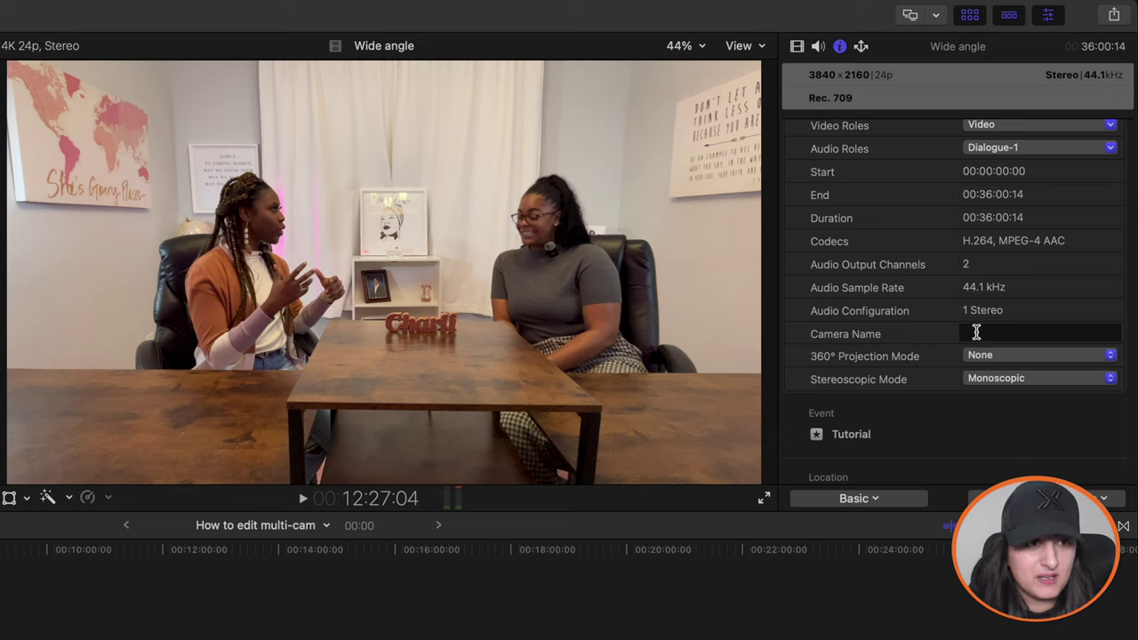
{"action": "left_click", "coordinate": [978, 333]}
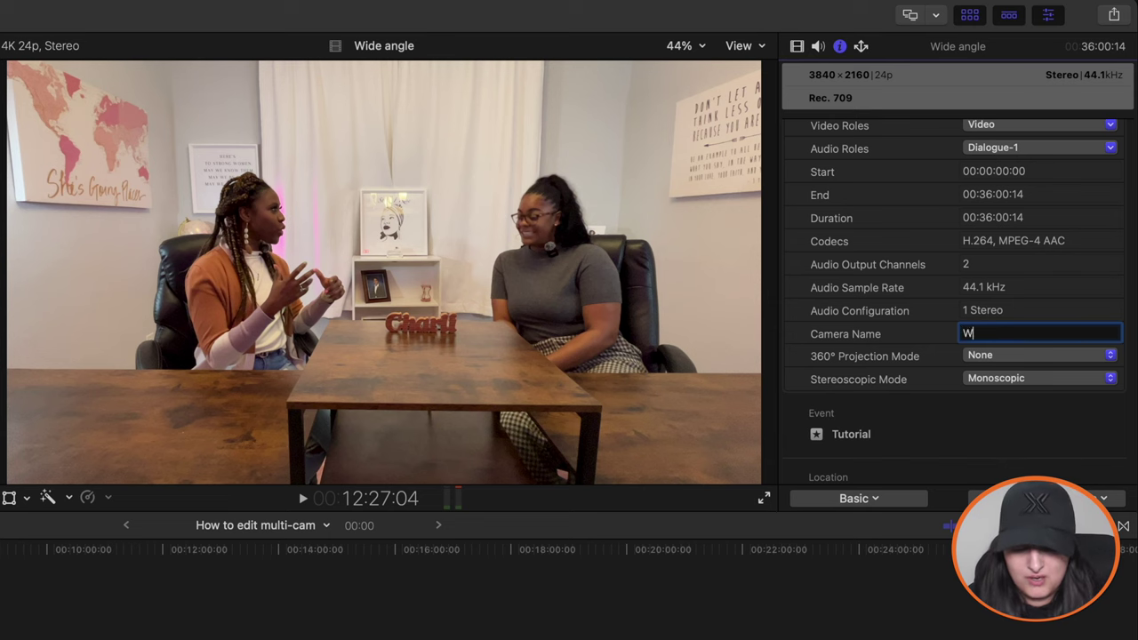
{"action": "type", "text": "Wide angle"}
{"action": "key", "text": "Return"}
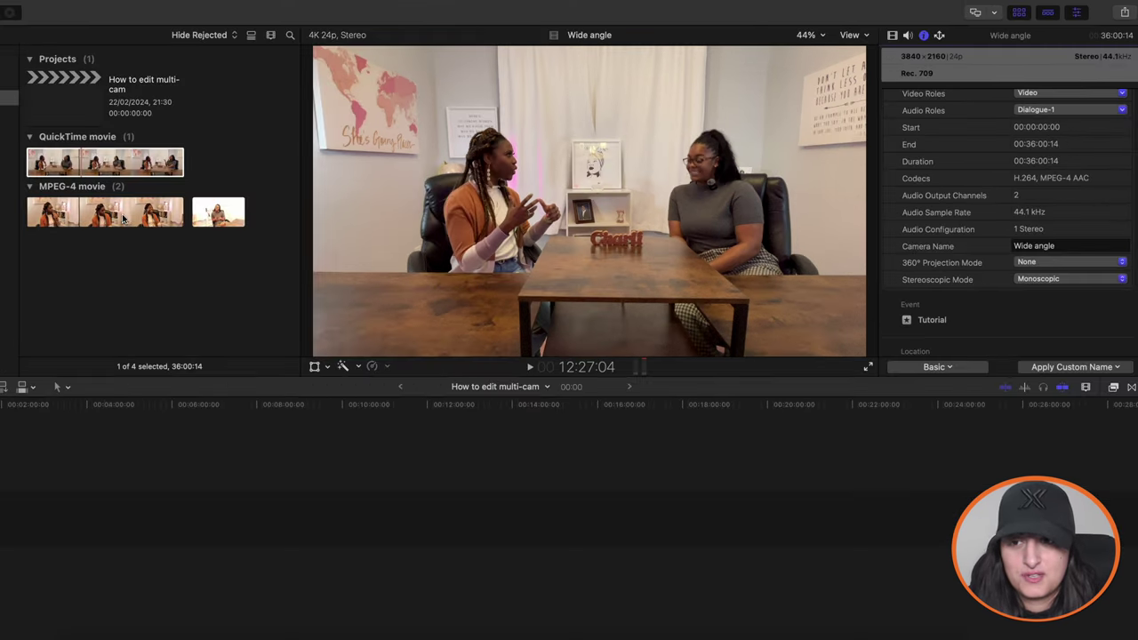
- Set the close-up clips' Camera Names to 'Charli' and 'Stefanie'
{"action": "left_click", "coordinate": [116, 212]}
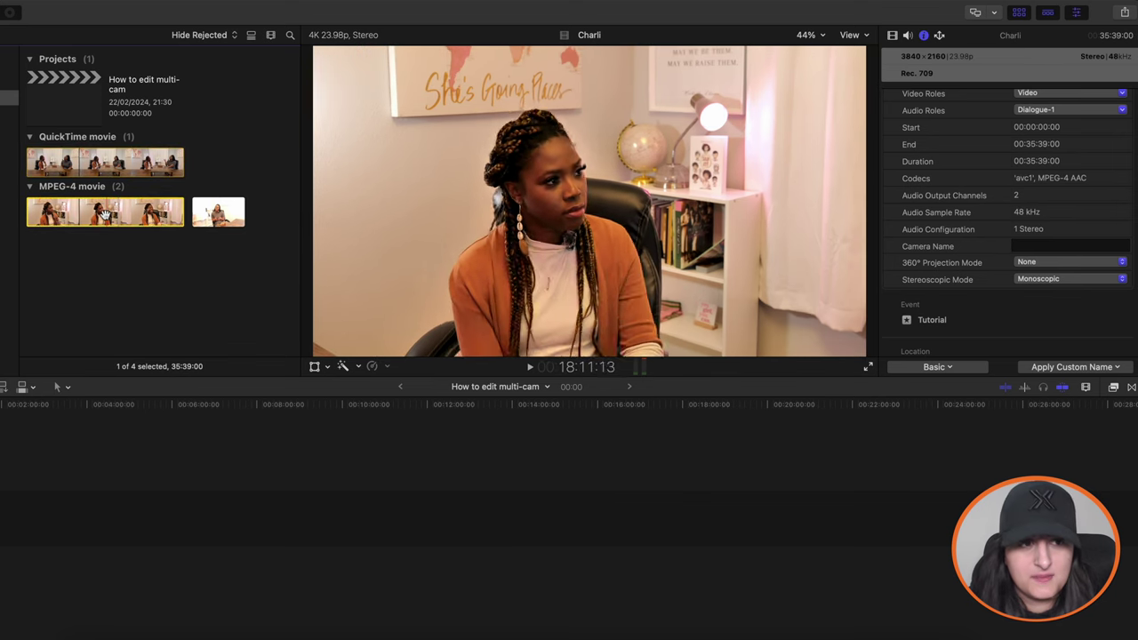
{"action": "left_click", "coordinate": [1040, 249]}
{"action": "type", "text": "Char"}
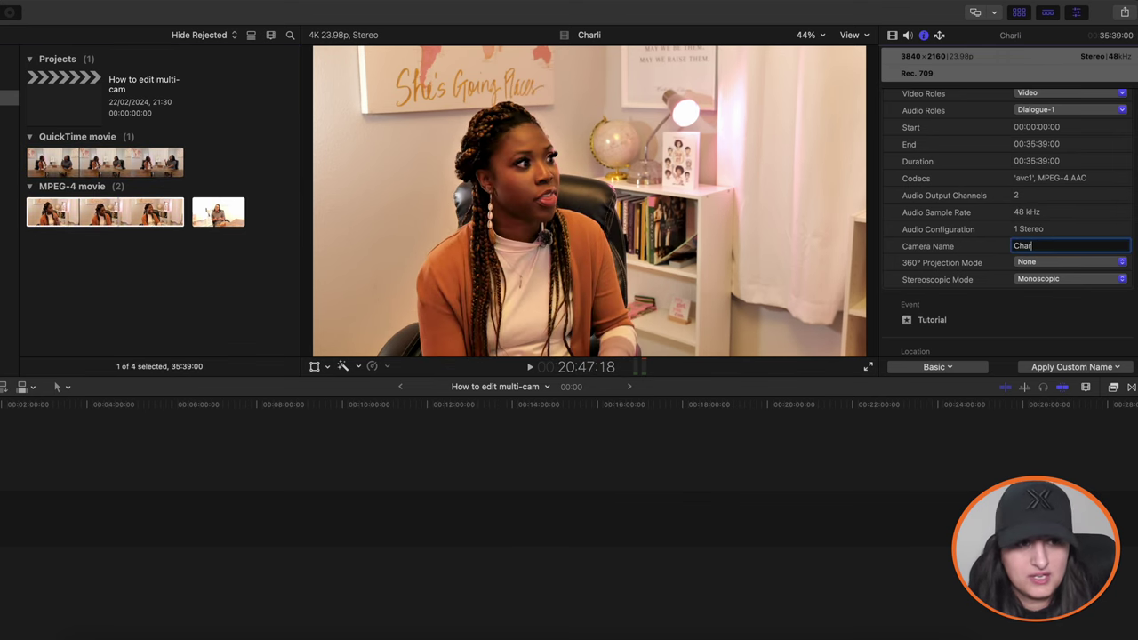
{"action": "type", "text": "li"}
{"action": "key", "text": "Return"}
{"action": "left_click", "coordinate": [222, 212]}
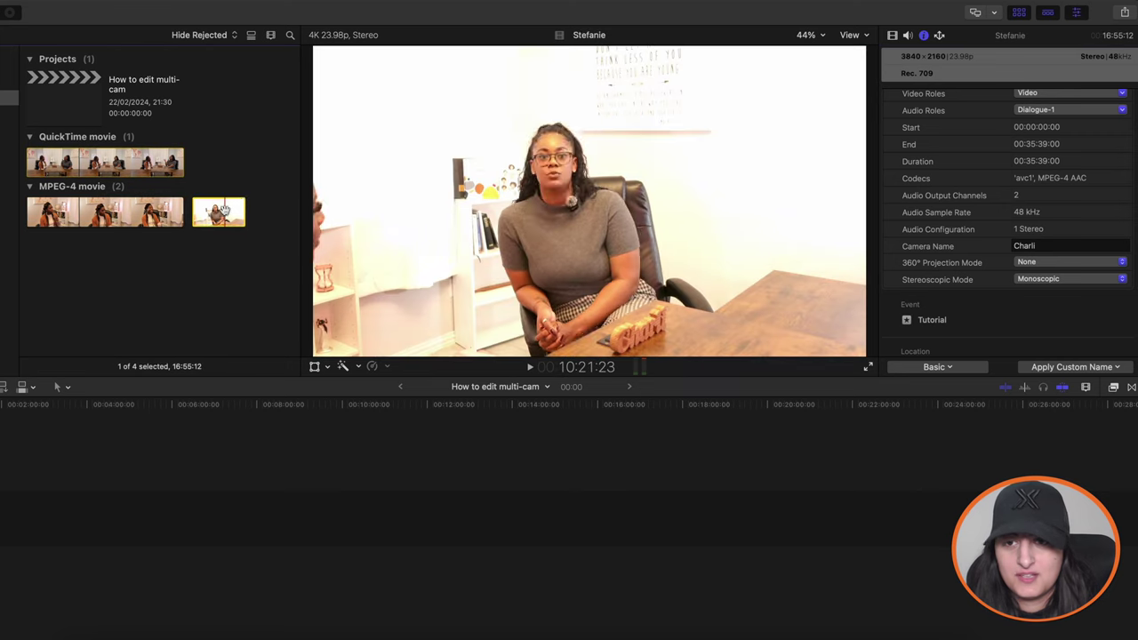
{"action": "left_click", "coordinate": [1029, 246]}
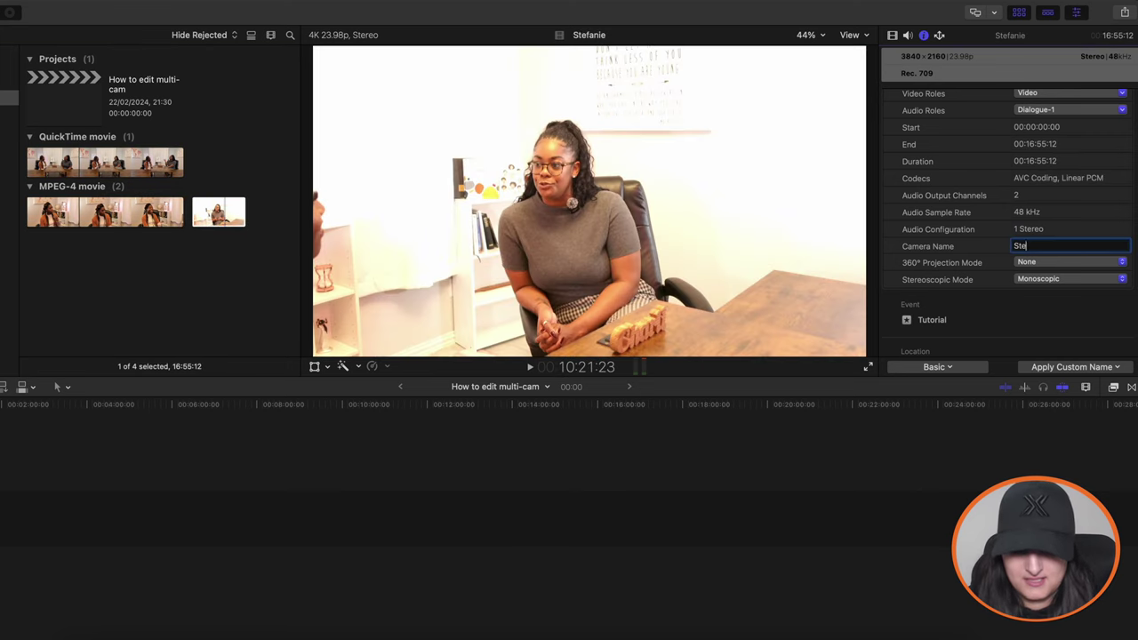
{"action": "type", "text": "Stefanie"}
{"action": "key", "text": "Return"}
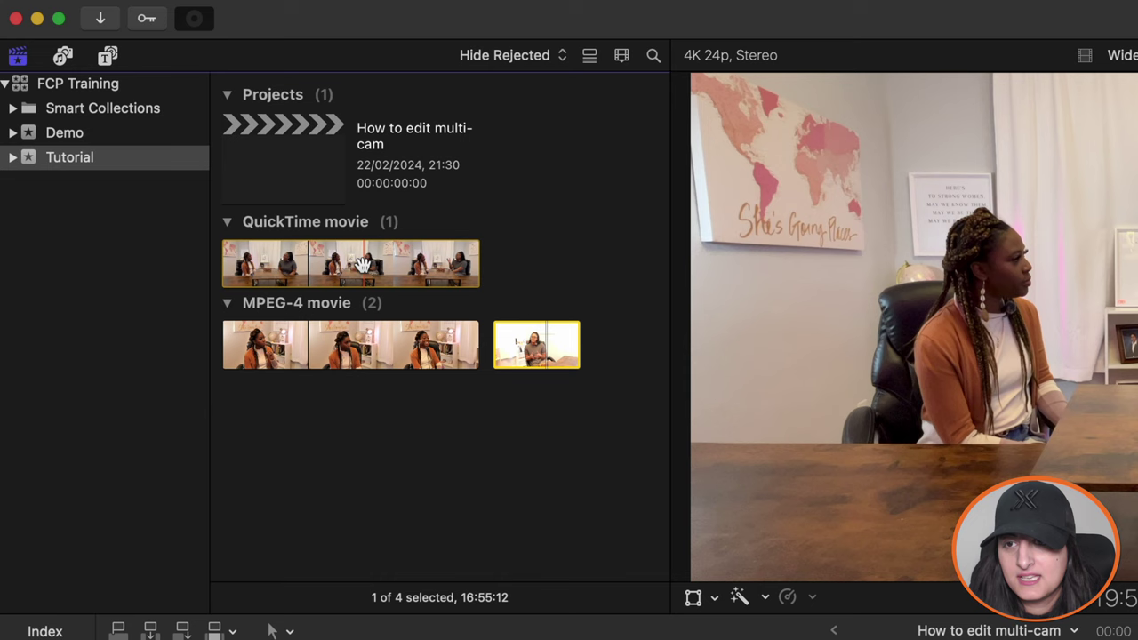
- Select all three camera clips together and bring up their context menu
{"action": "left_click", "coordinate": [363, 264]}
{"action": "left_click", "coordinate": [381, 352], "text": "super"}
{"action": "left_click", "coordinate": [535, 343], "text": "super"}
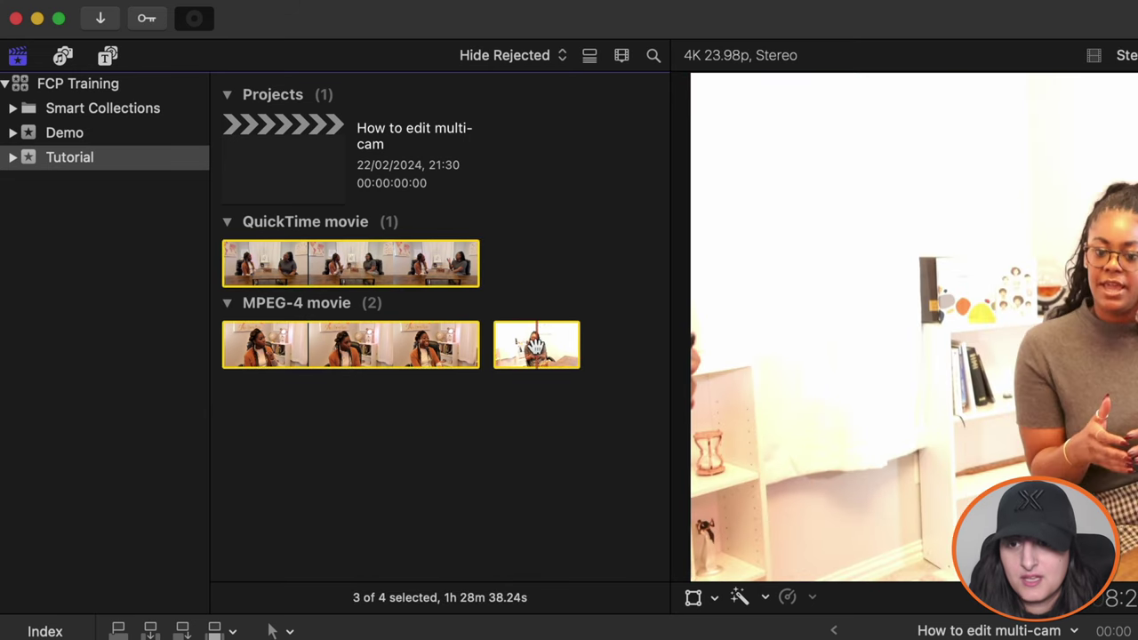
{"action": "right_click", "coordinate": [536, 346]}
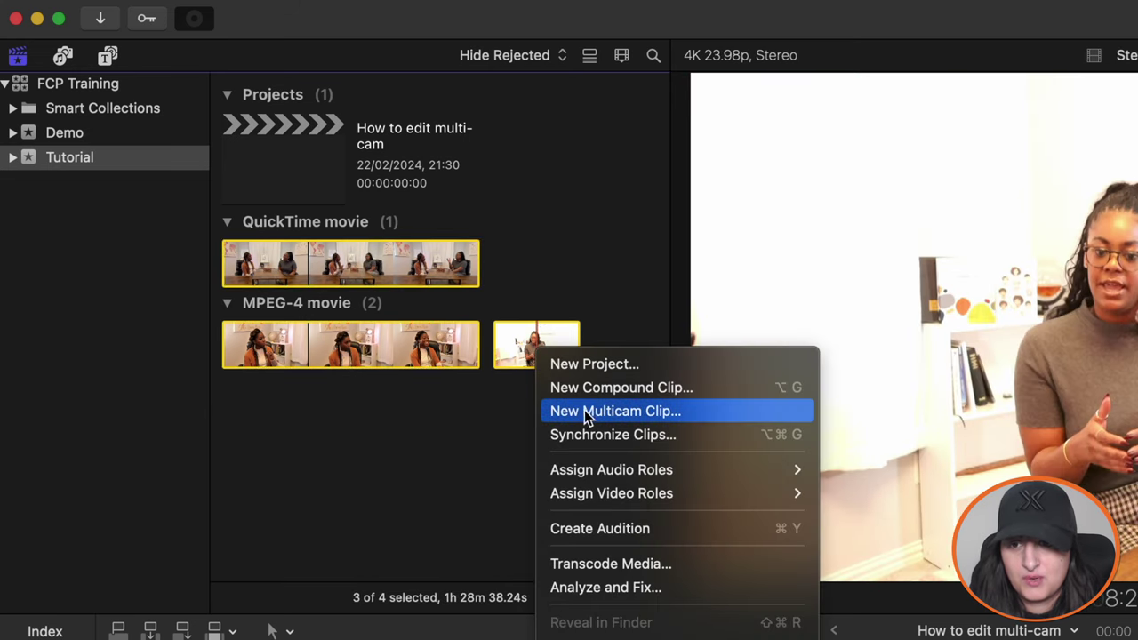
- Start a new multicam clip named 'Charli-Stefanie Podcast', syncing angles by Content Created
{"action": "left_click", "coordinate": [658, 412]}
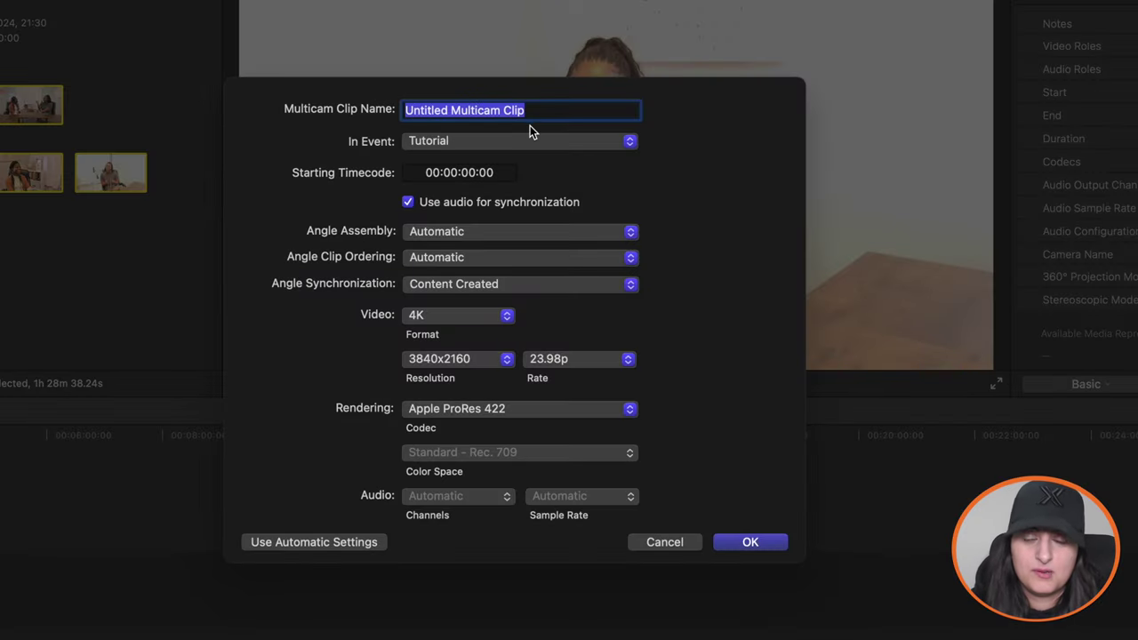
{"action": "left_click_drag", "start_coordinate": [531, 112], "coordinate": [405, 107]}
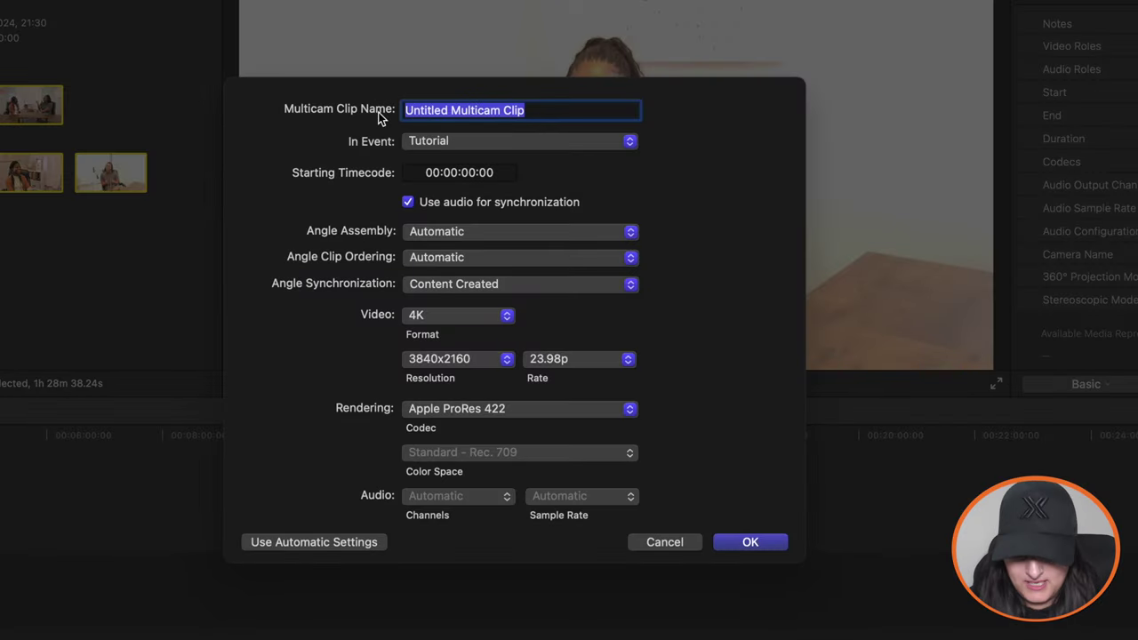
{"action": "type", "text": "Charli-Stefanie Podcast"}
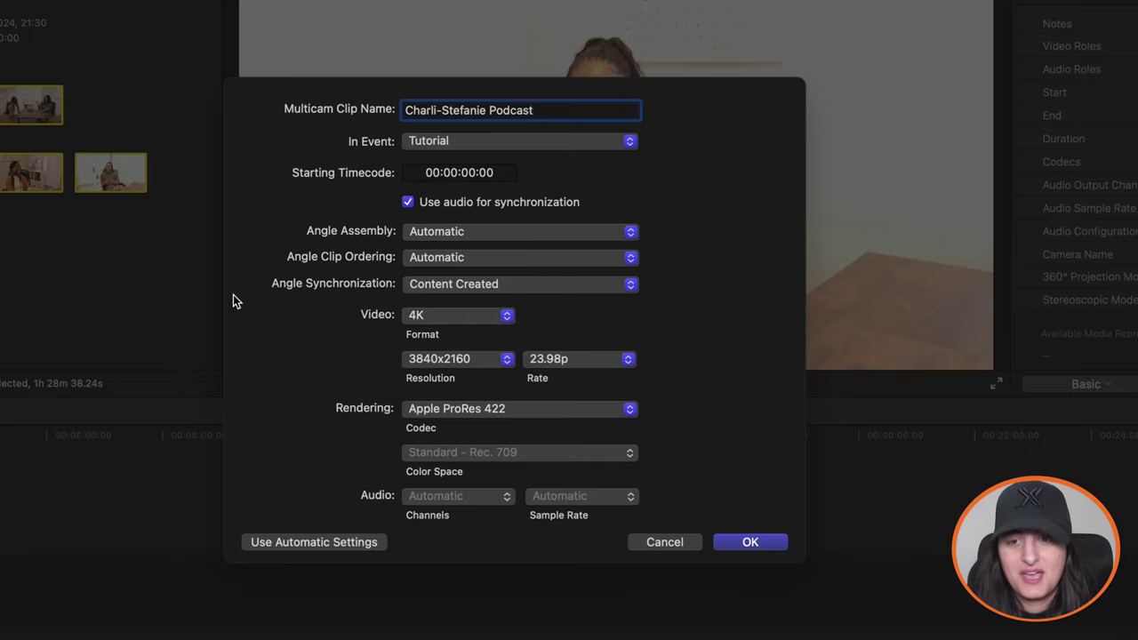
{"action": "left_click", "coordinate": [480, 285]}
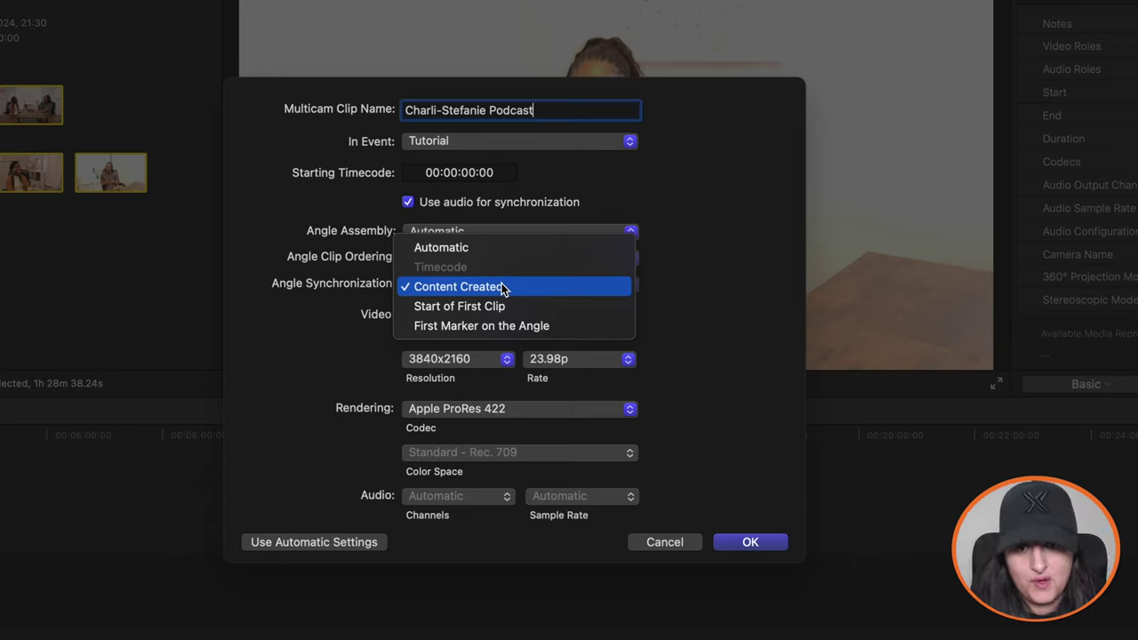
{"action": "left_click", "coordinate": [504, 287]}
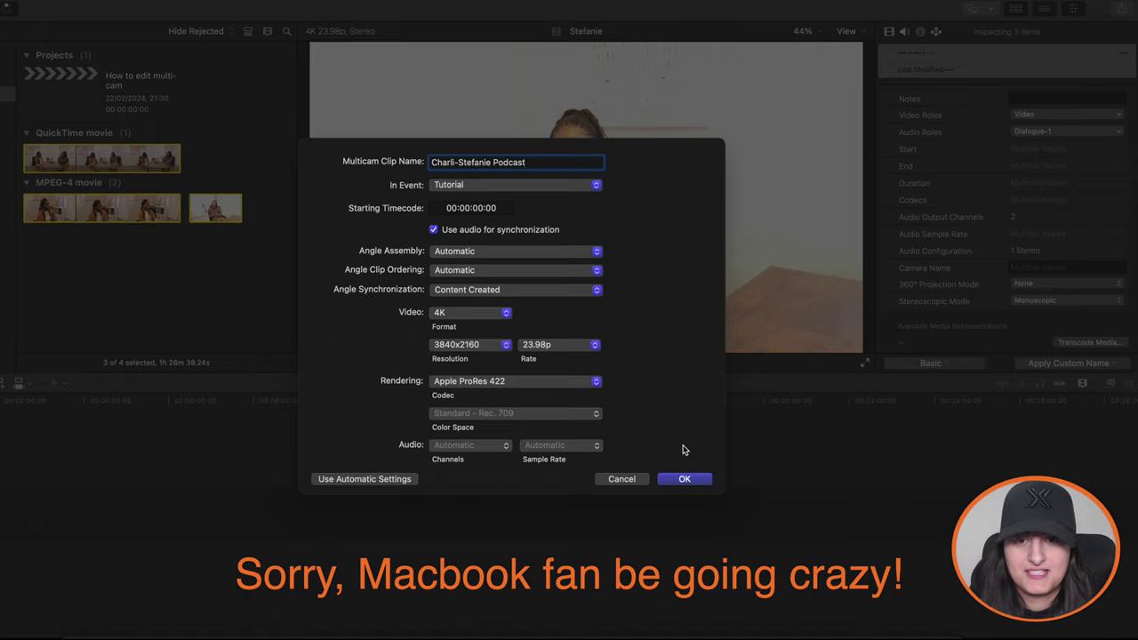
- Try 1080p HD, then set the video format back to 4K 3840x2160 23.98p
{"action": "left_click", "coordinate": [488, 315]}
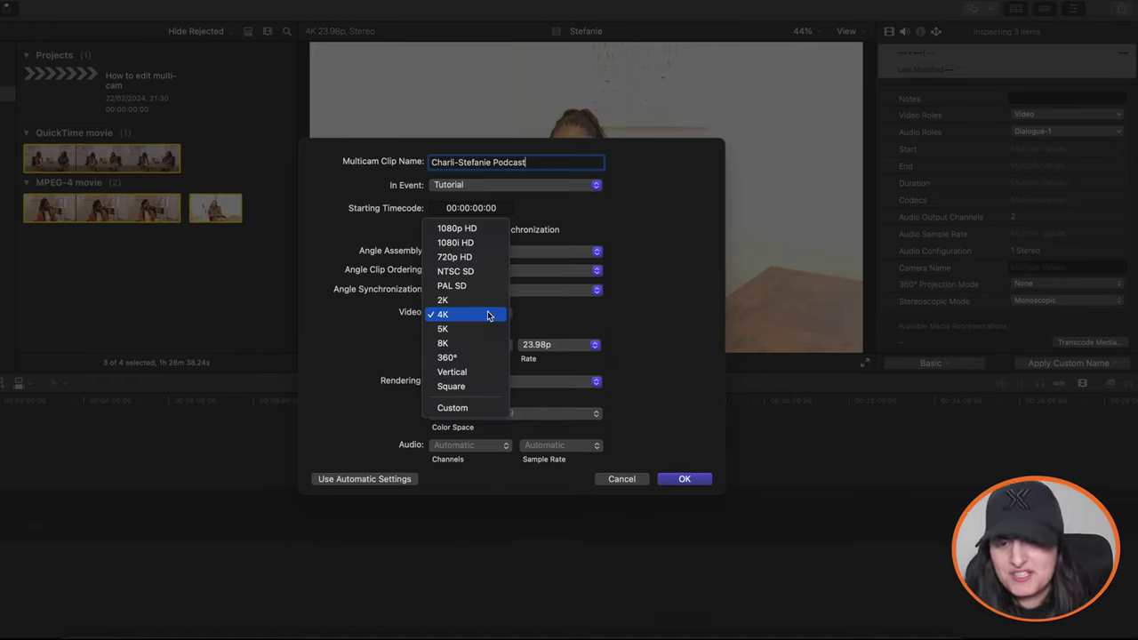
{"action": "left_click", "coordinate": [473, 228]}
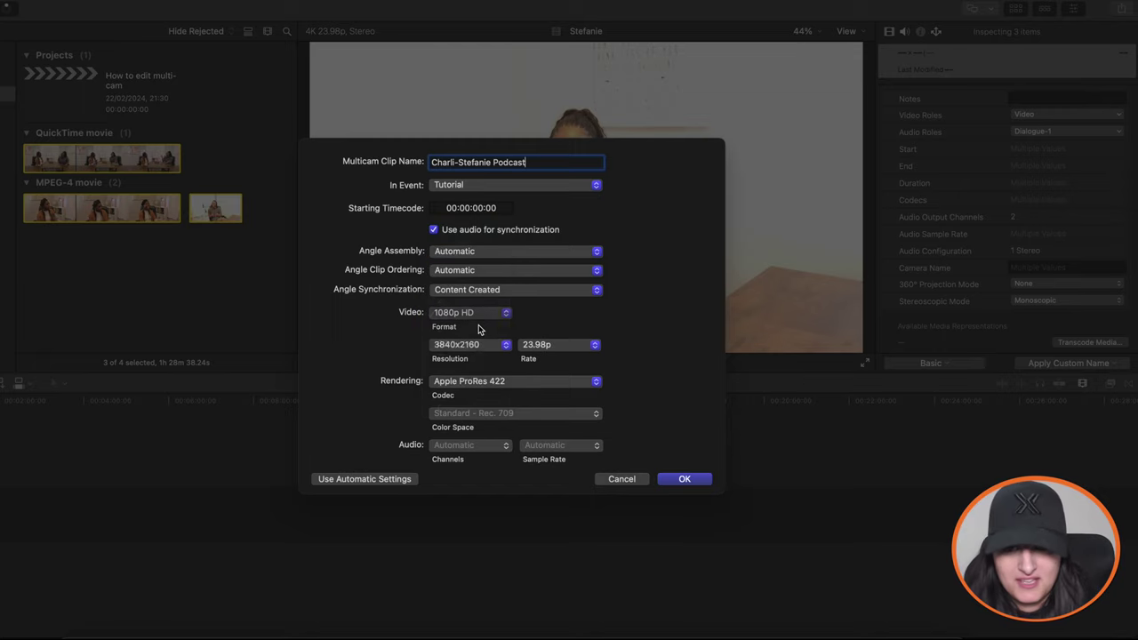
{"action": "left_click", "coordinate": [477, 317]}
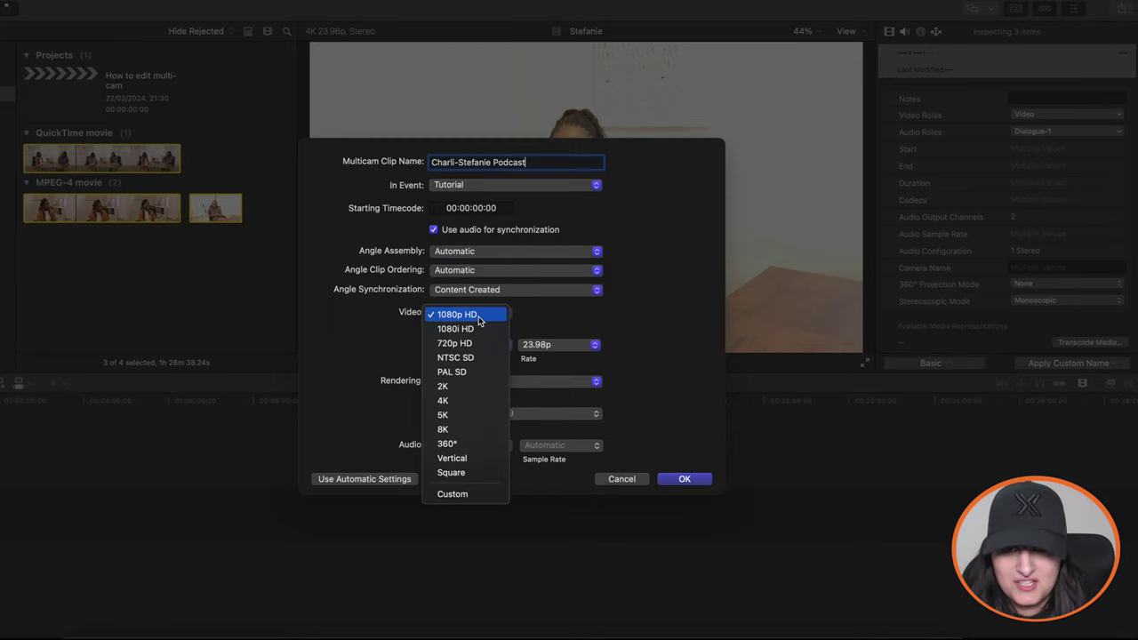
{"action": "left_click", "coordinate": [463, 401]}
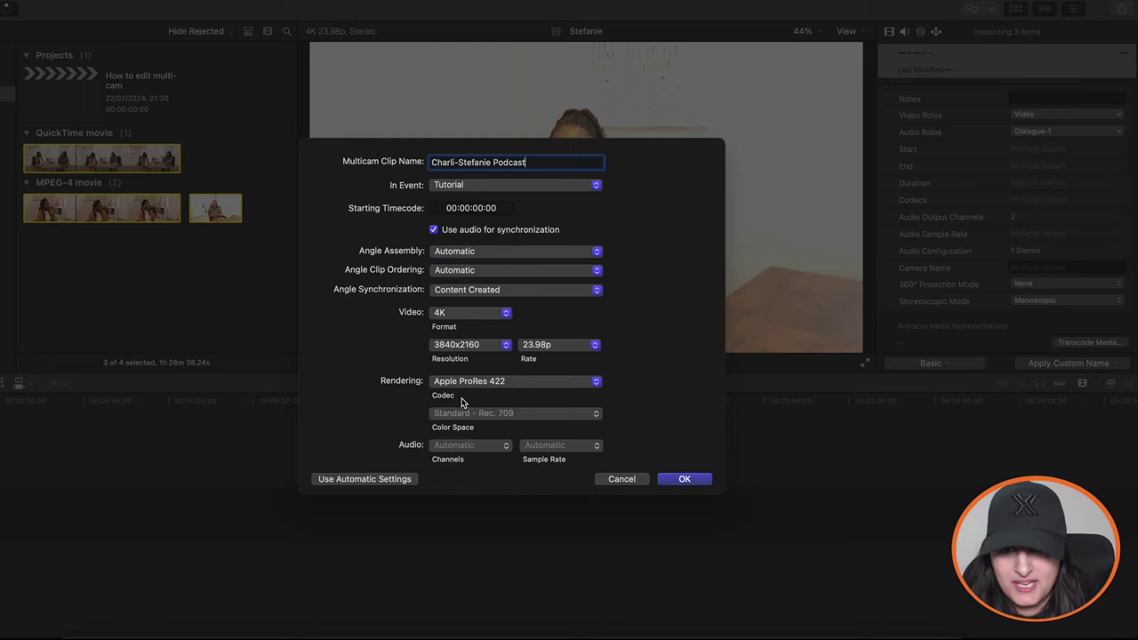
- Create the 'Charli-Stefanie Podcast' multicam clip and select it with its info panel showing
{"action": "left_click", "coordinate": [684, 480]}
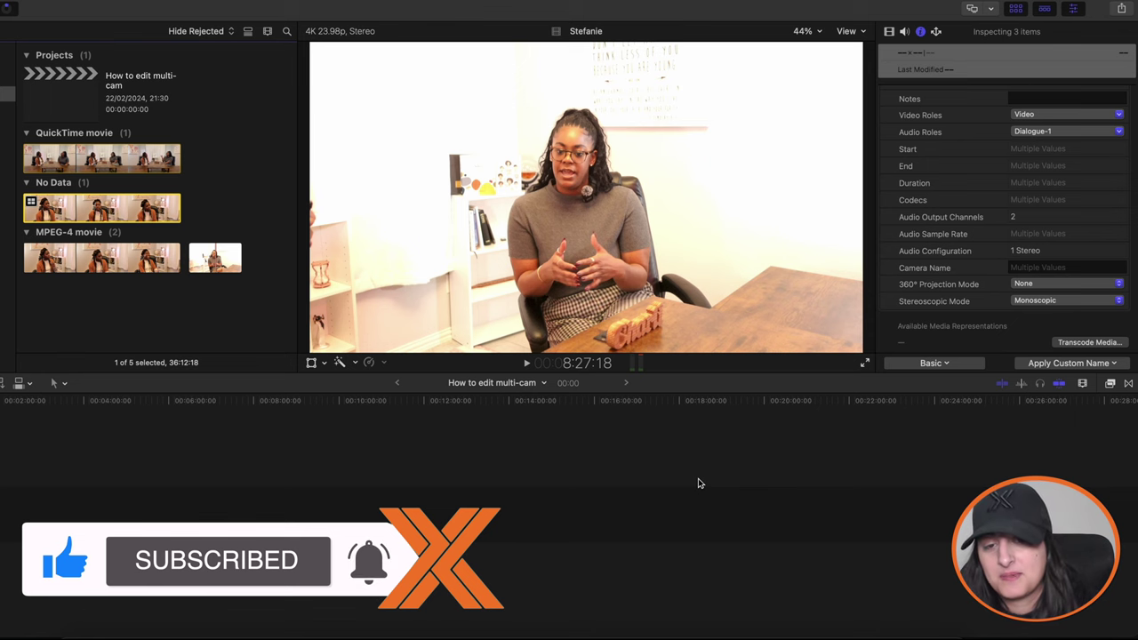
{"action": "left_click", "coordinate": [268, 249]}
{"action": "left_click", "coordinate": [36, 206]}
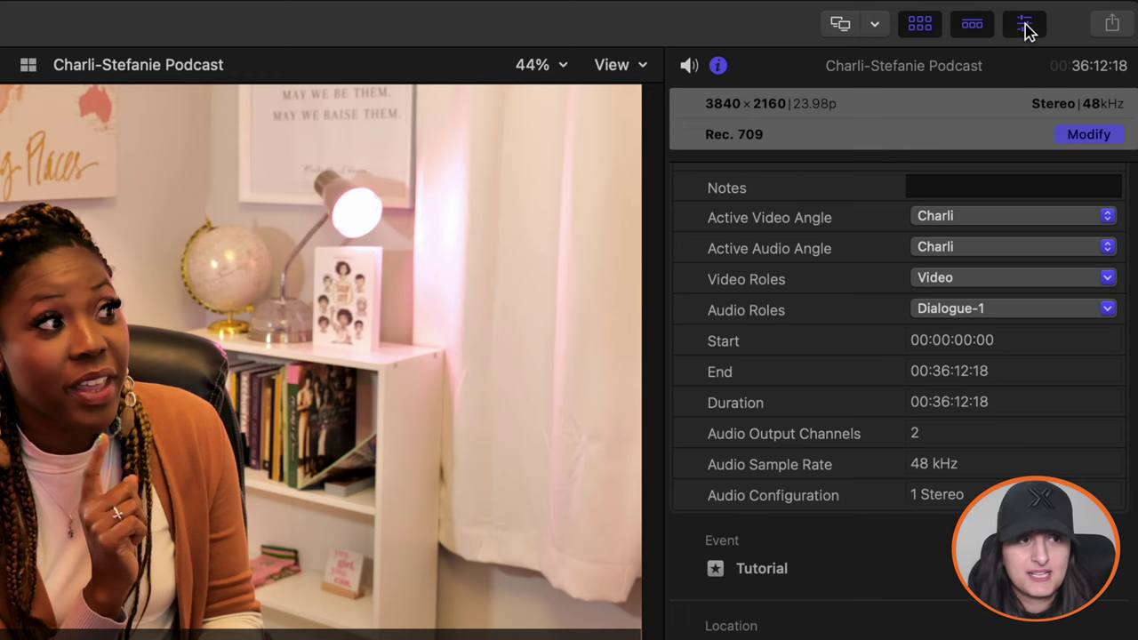
{"action": "left_click", "coordinate": [1025, 25]}
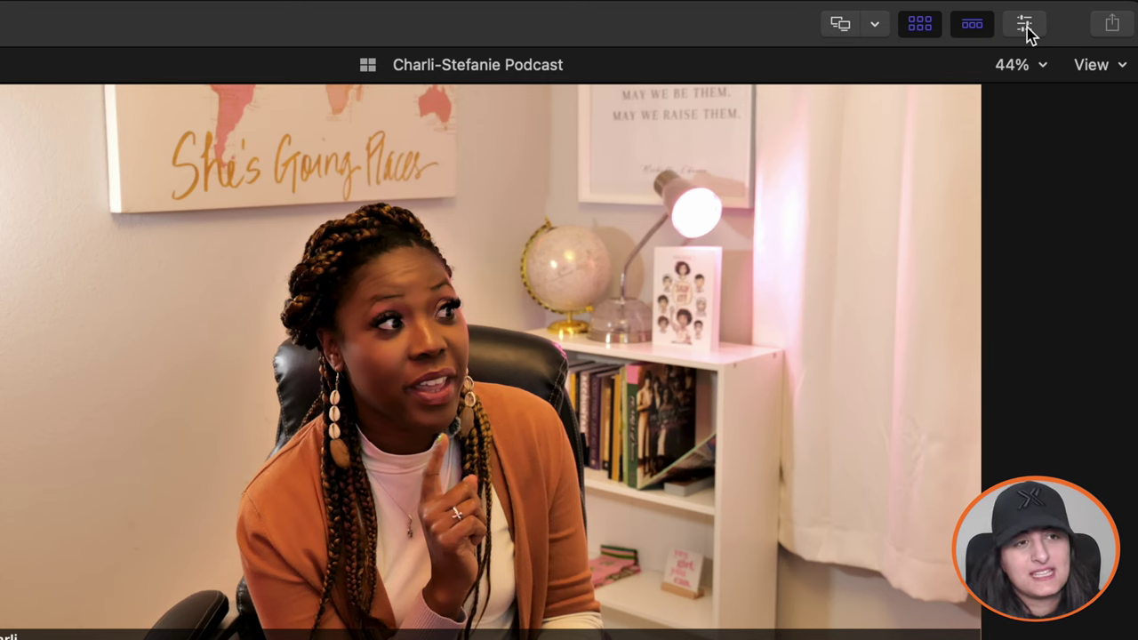
{"action": "left_click", "coordinate": [1027, 30]}
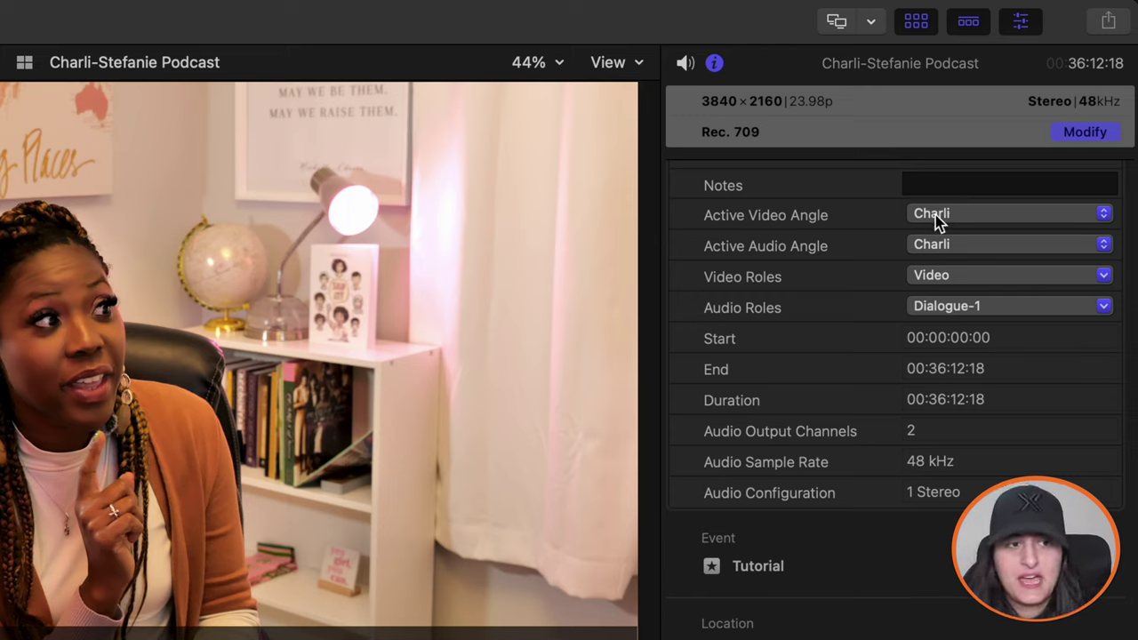
- Set Active Video Angle to Wide angle and keep Active Audio Angle on Charli
{"action": "left_click", "coordinate": [914, 215]}
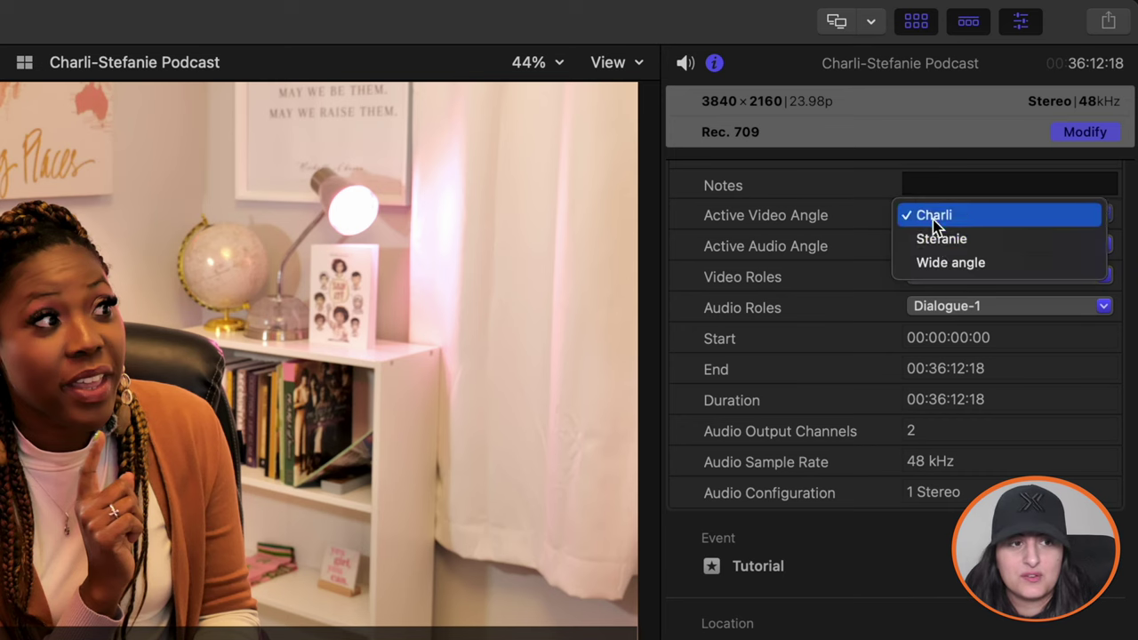
{"action": "left_click", "coordinate": [938, 262]}
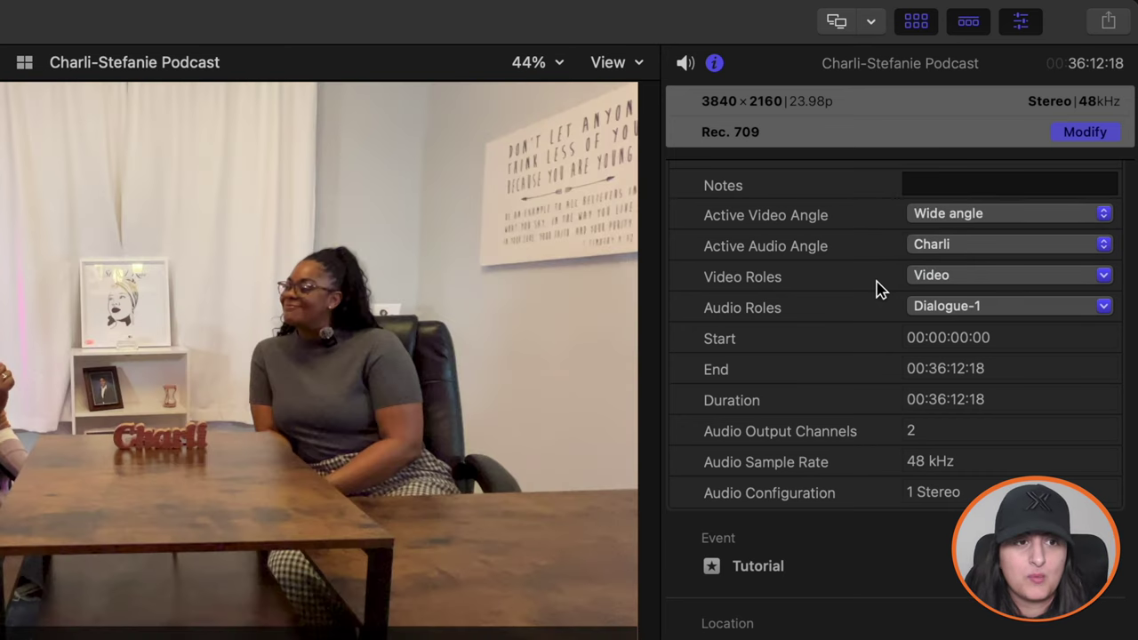
{"action": "left_click", "coordinate": [945, 252]}
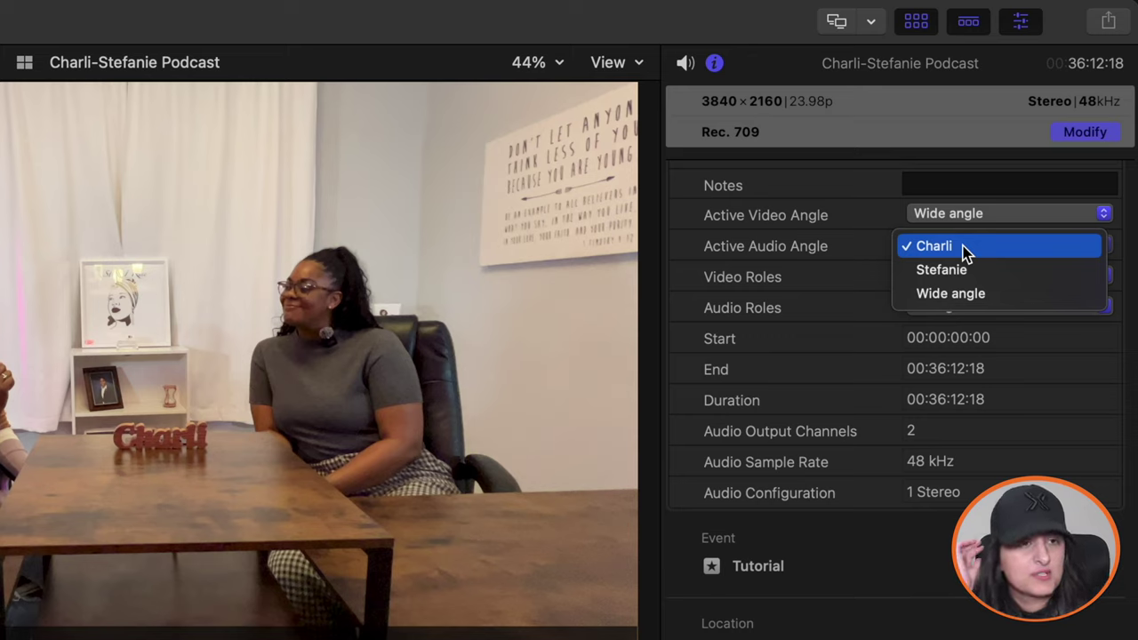
{"action": "left_click", "coordinate": [967, 249]}
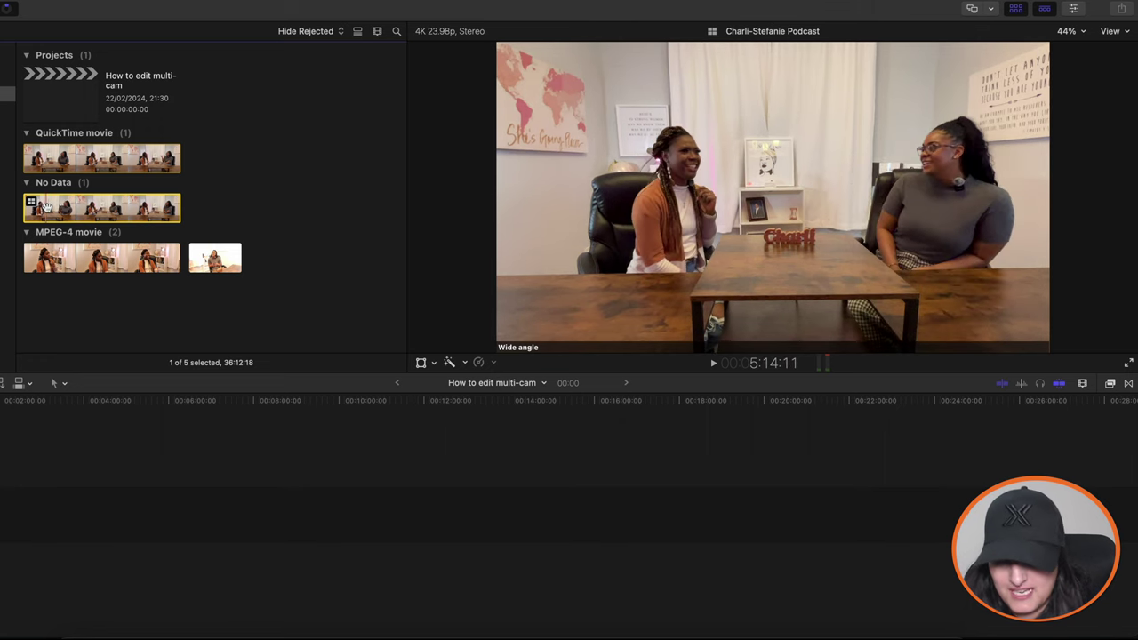
{"action": "left_click_drag", "start_coordinate": [55, 206], "coordinate": [89, 538]}
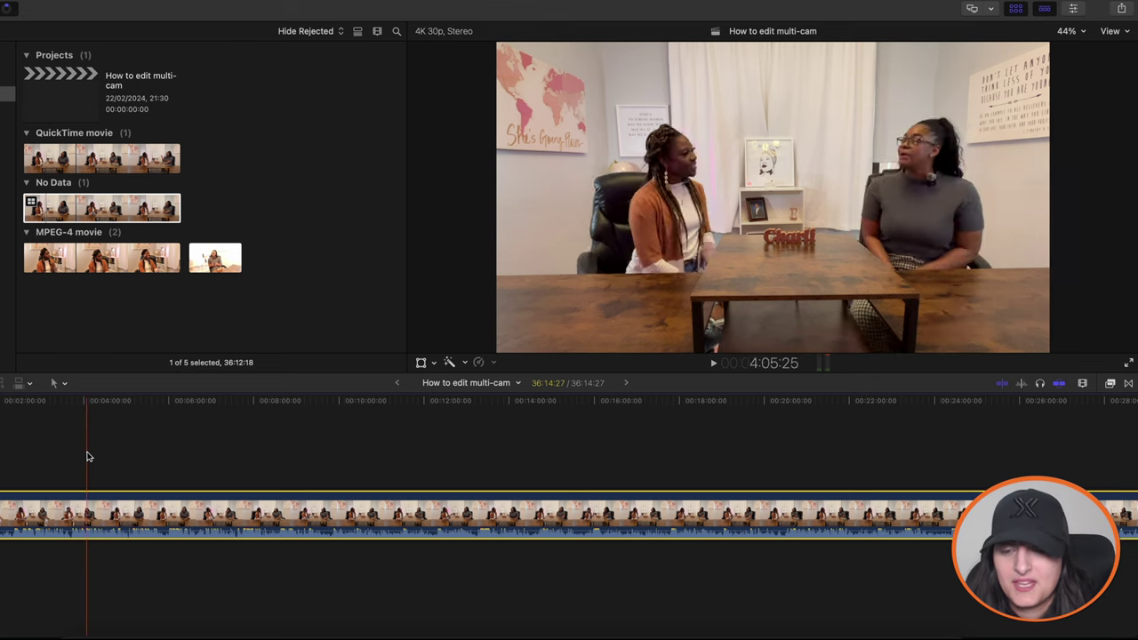
{"action": "left_click_drag", "start_coordinate": [95, 444], "coordinate": [498, 514]}
- Open the multicam clip in the Angle Editor and monitor Wide angle's video instead of Charli's
{"action": "double_click", "coordinate": [498, 514]}
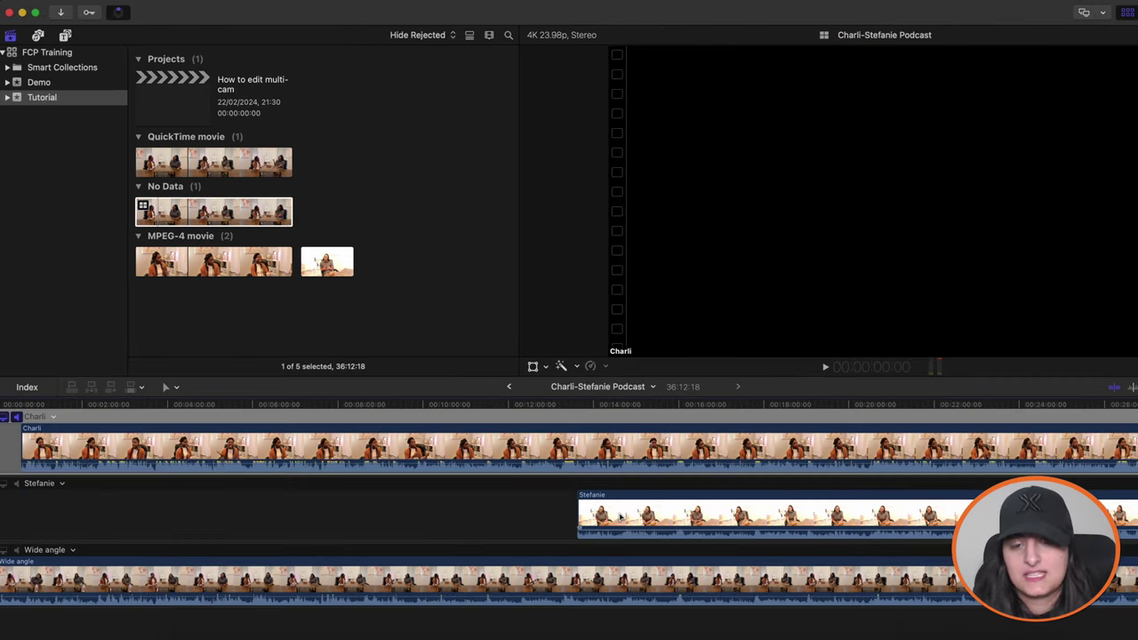
{"action": "scroll", "coordinate": [356, 534], "scroll_direction": "left", "scroll_amount": 2}
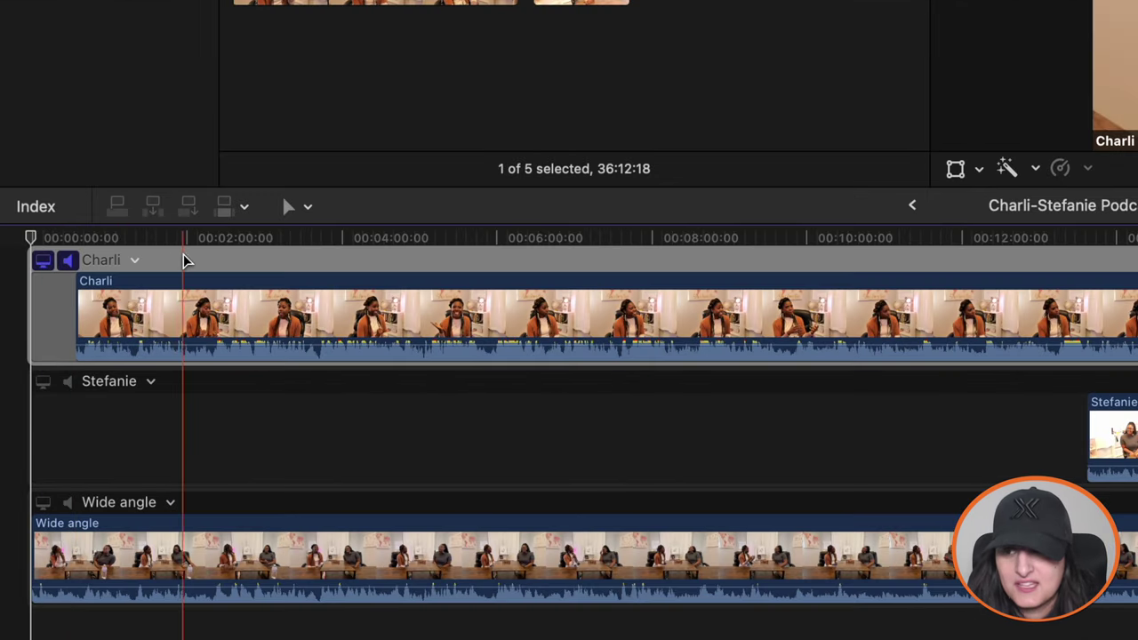
{"action": "left_click", "coordinate": [41, 266]}
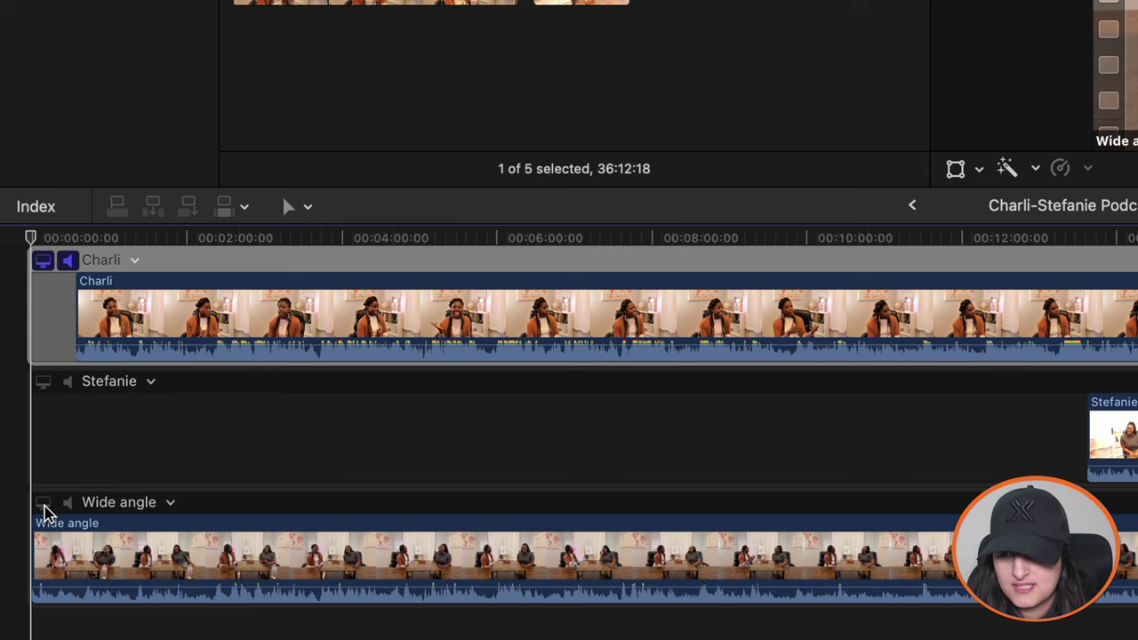
{"action": "left_click", "coordinate": [44, 504]}
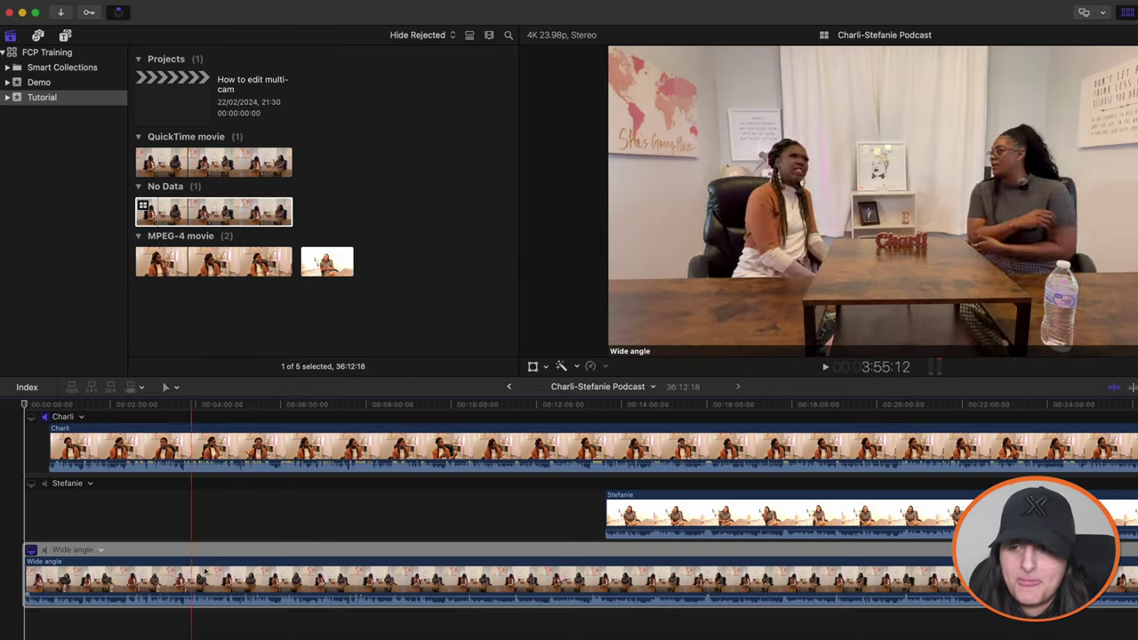
- At about two minutes in, enable audio monitoring for Charli and Stefanie, leaving Wide angle off
{"action": "left_click", "coordinate": [111, 495]}
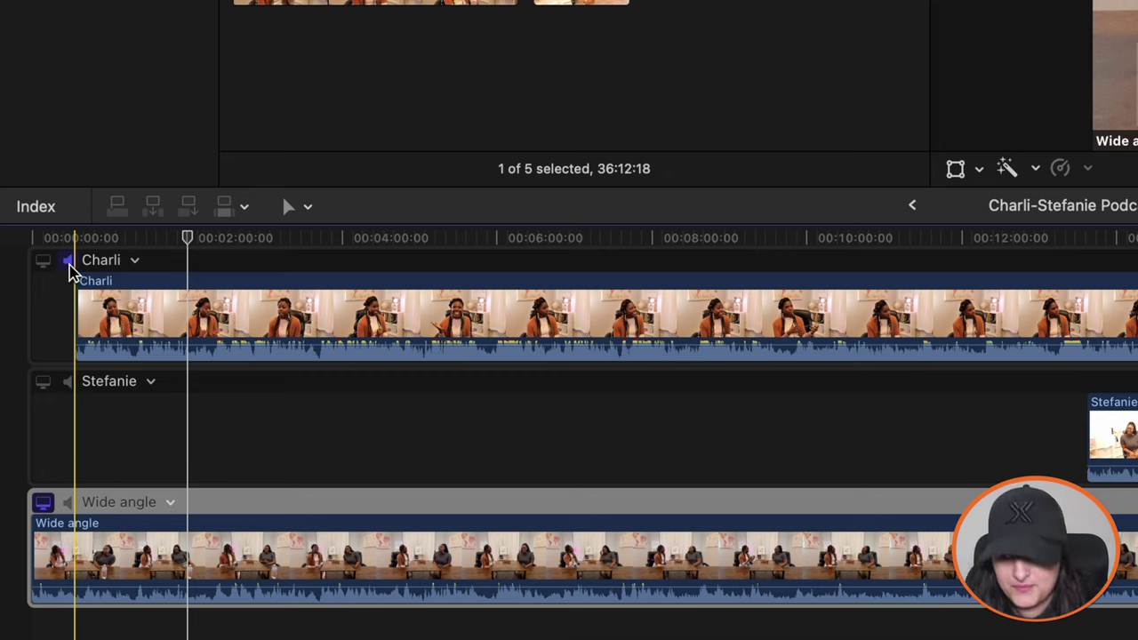
{"action": "left_click", "coordinate": [68, 261]}
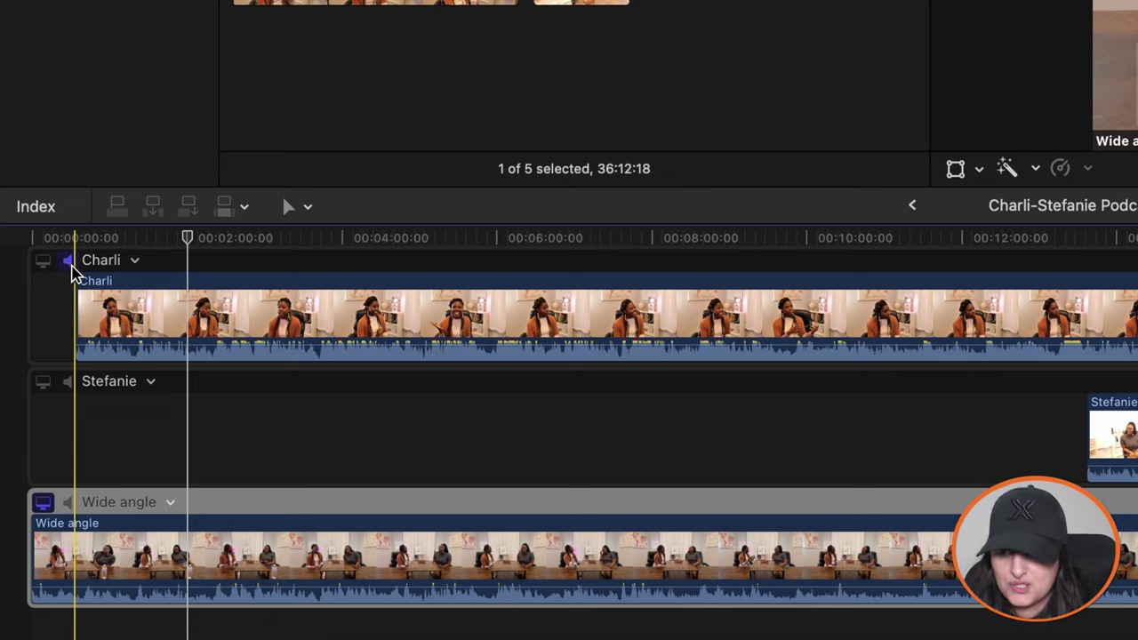
{"action": "left_click", "coordinate": [71, 384]}
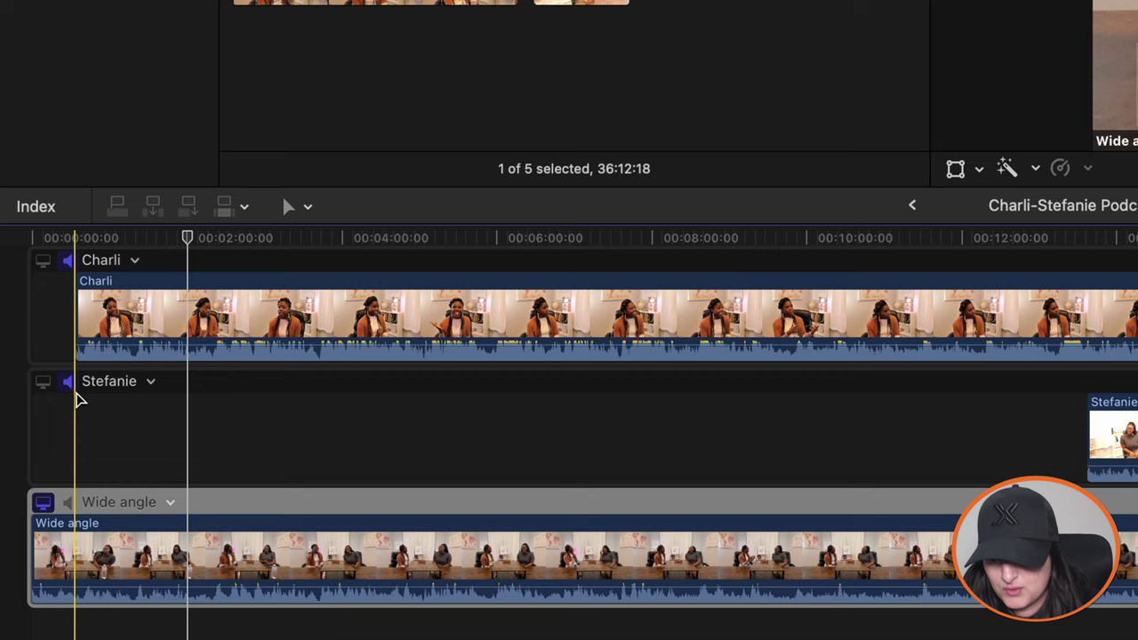
{"action": "left_click", "coordinate": [70, 503]}
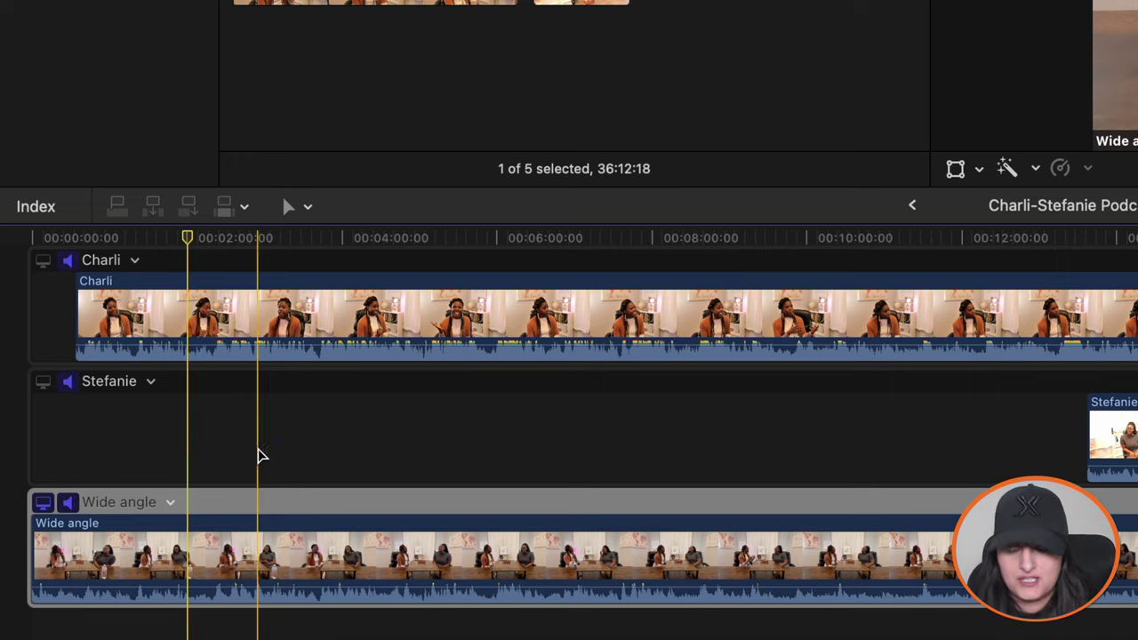
{"action": "left_click", "coordinate": [69, 503]}
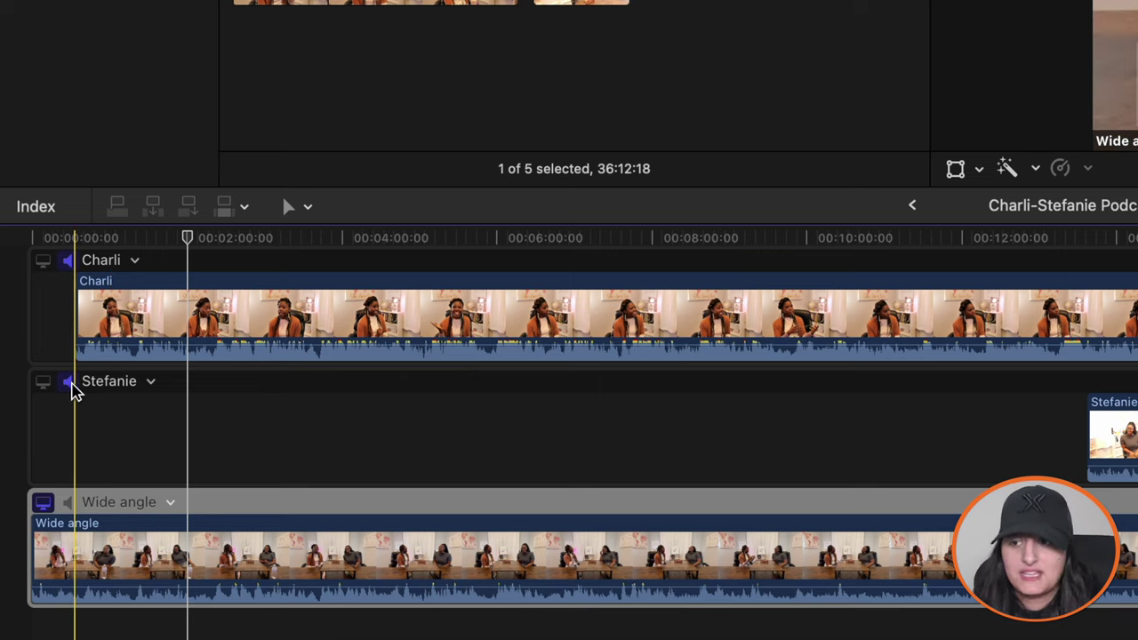
{"action": "left_click", "coordinate": [72, 383]}
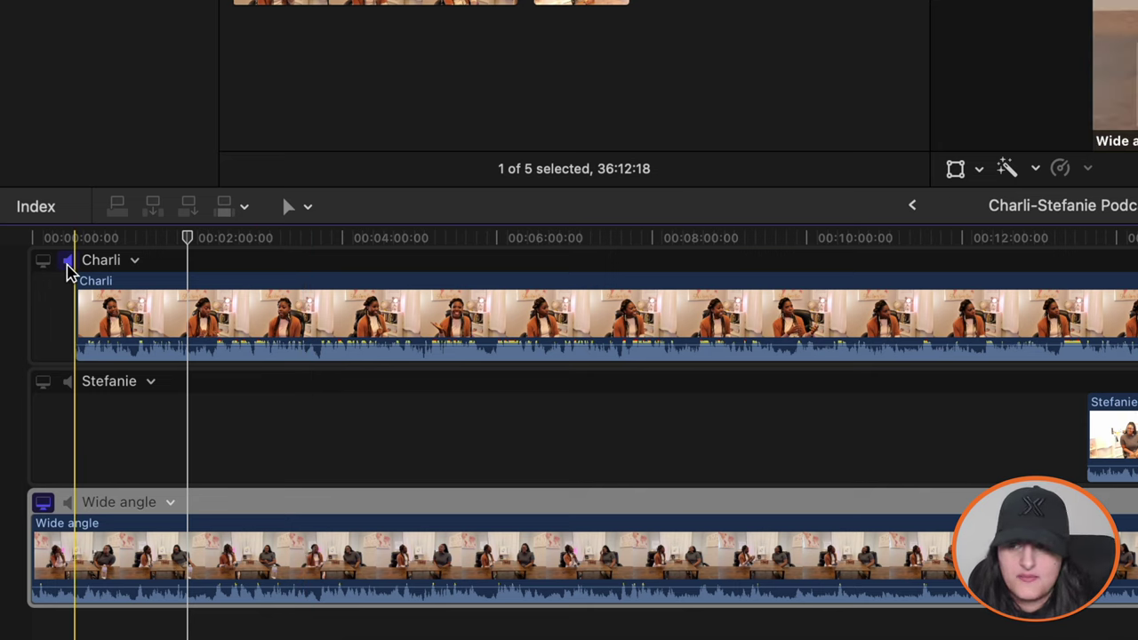
{"action": "left_click", "coordinate": [69, 383]}
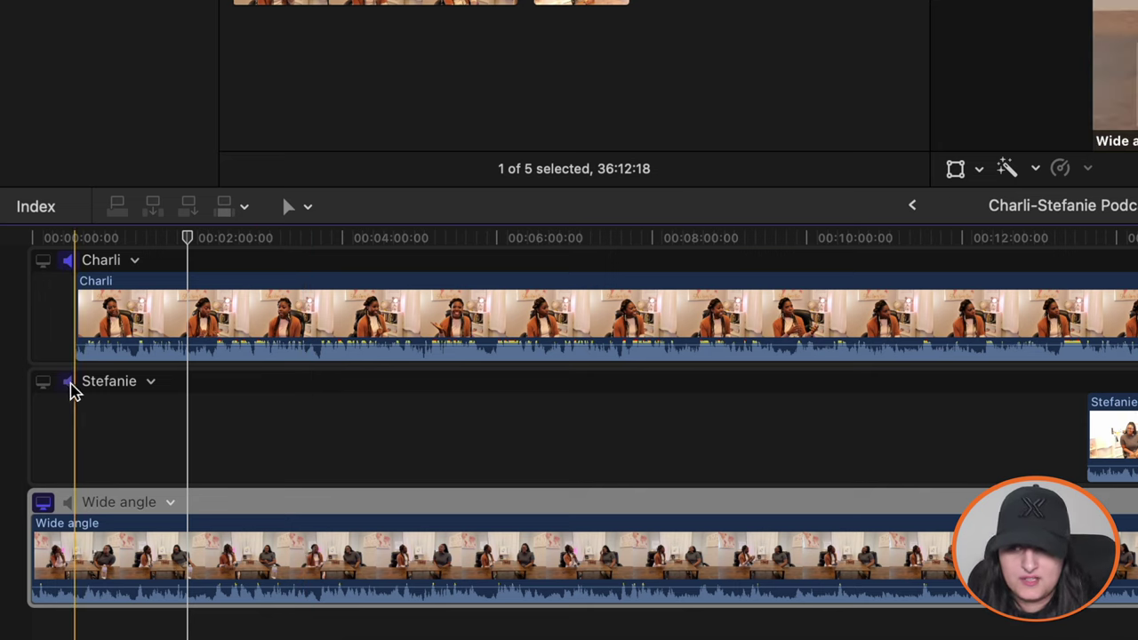
- Exit the Angle Editor, select the multicam clip and show the Charli, Stefanie and Wide angle angles
{"action": "left_click", "coordinate": [915, 208]}
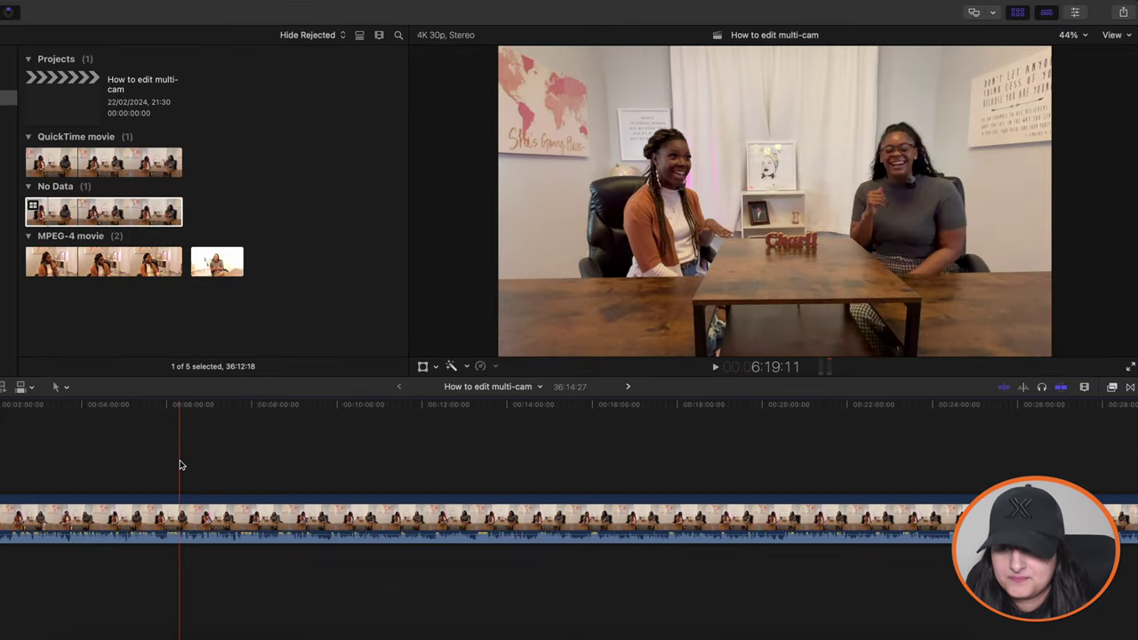
{"action": "left_click", "coordinate": [129, 523]}
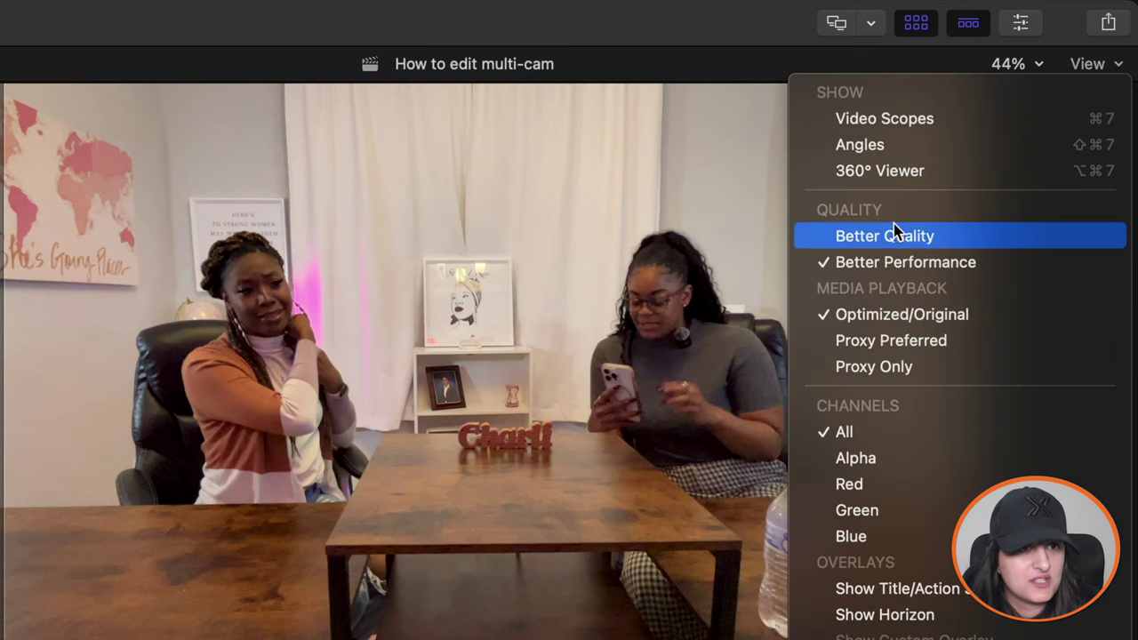
{"action": "left_click", "coordinate": [883, 148]}
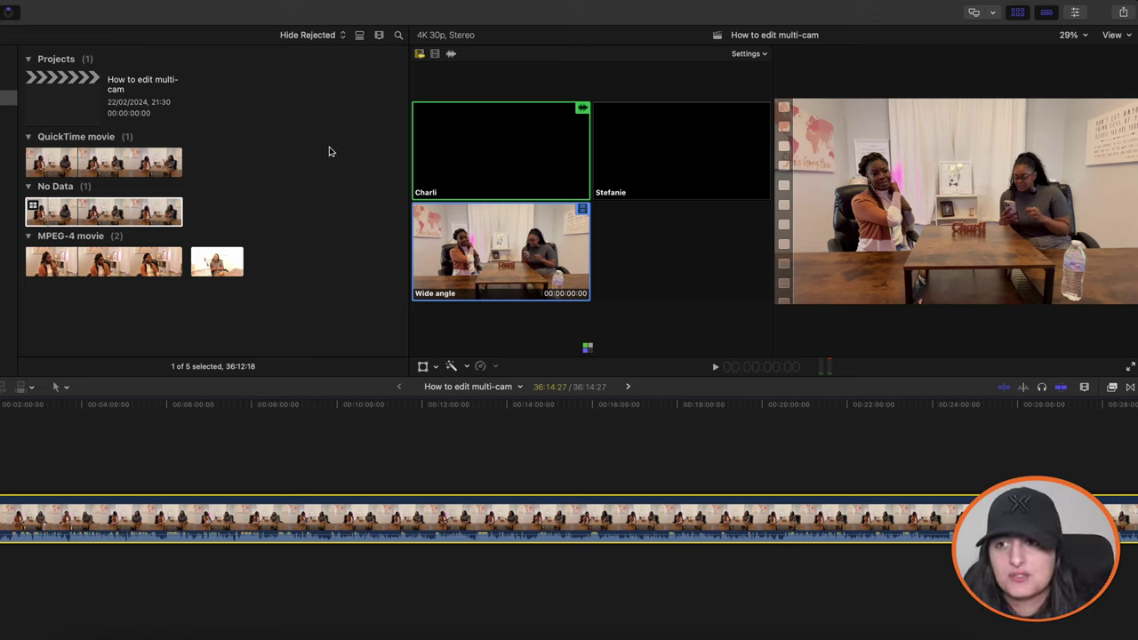
- Hide the media browser panel so the angle viewer and main viewer get more space
{"action": "left_click", "coordinate": [1016, 13]}
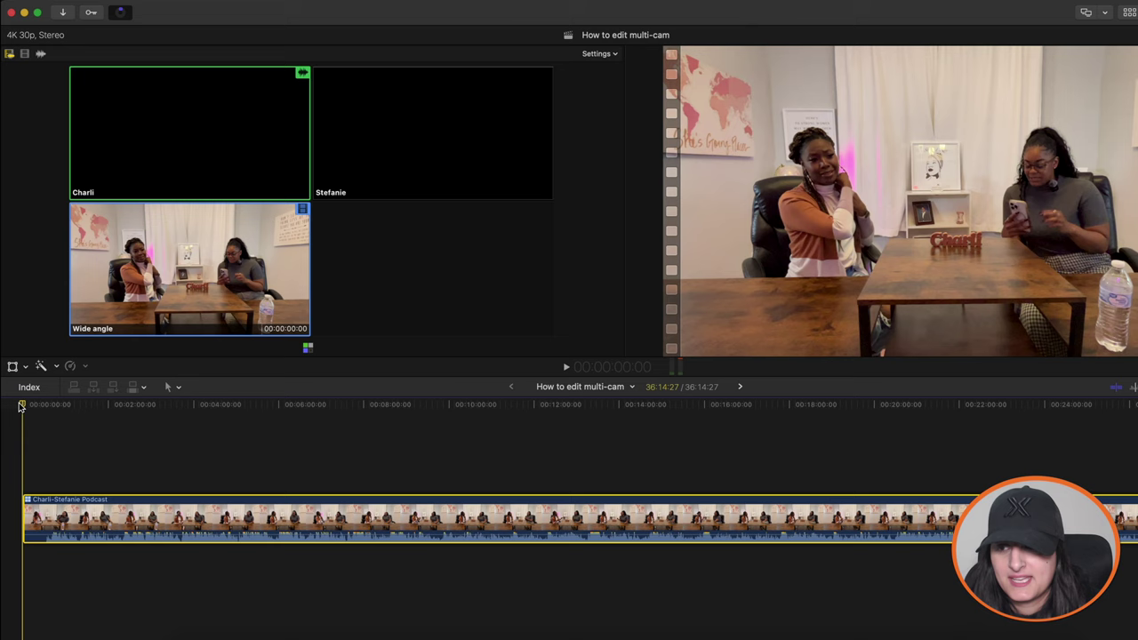
- Split the podcast multicam clip at about 10:19 into the recording
{"action": "scroll", "coordinate": [23, 406], "scroll_direction": "left", "scroll_amount": 1}
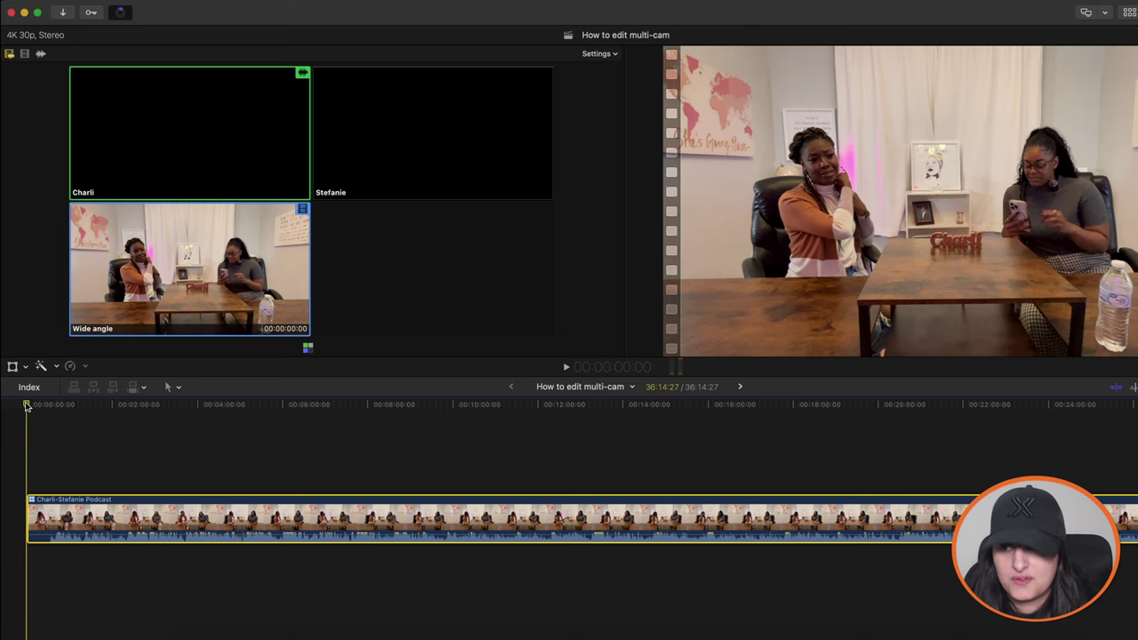
{"action": "left_click_drag", "start_coordinate": [32, 407], "coordinate": [459, 438]}
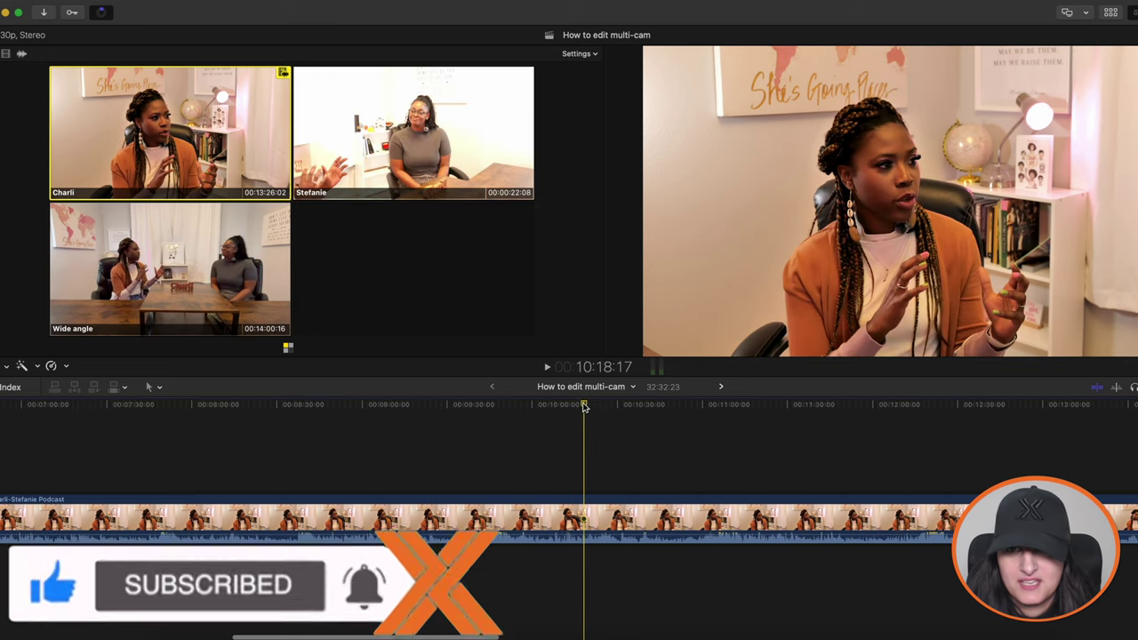
{"action": "left_click", "coordinate": [595, 406]}
{"action": "left_click", "coordinate": [587, 517]}
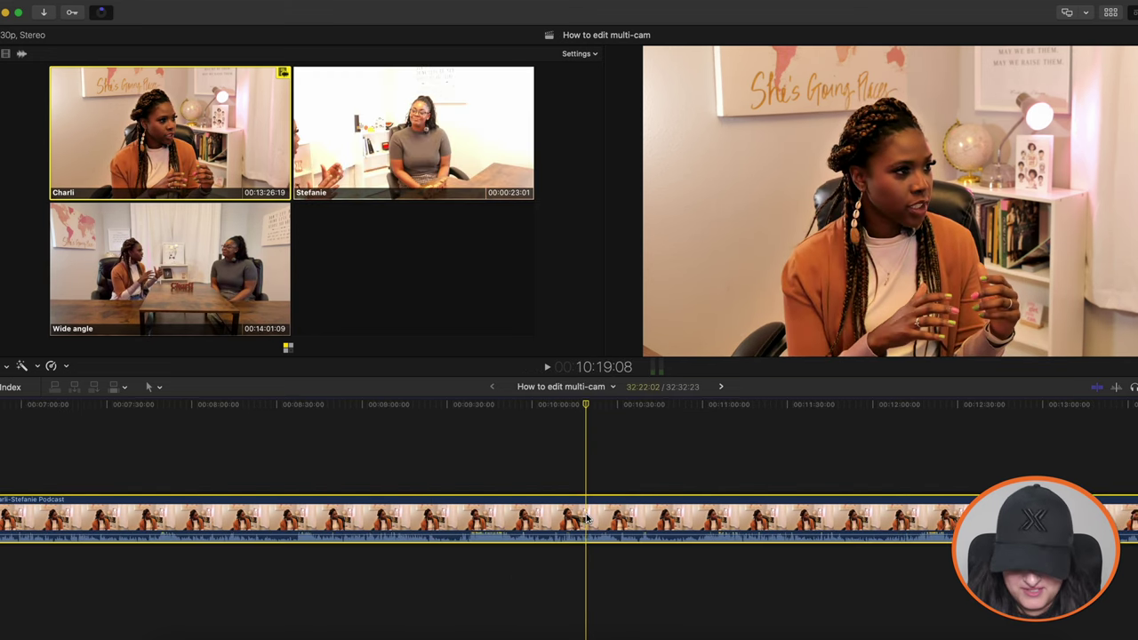
{"action": "key", "text": "super+b"}
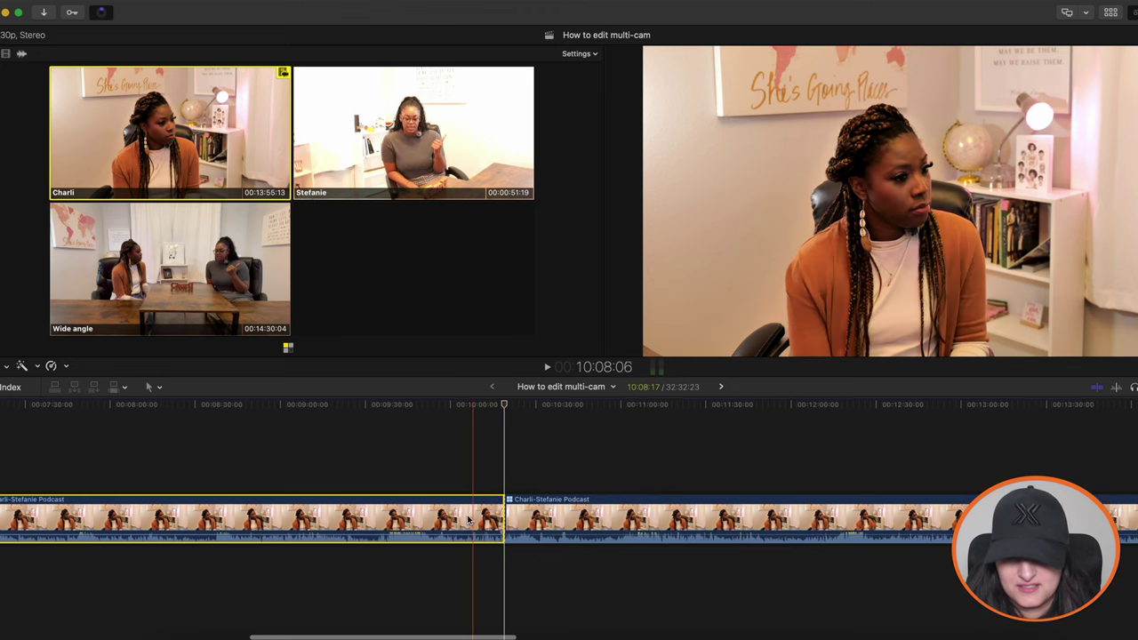
- Delete the opening 10:19 section so the project runs 22:13:15, then play it
{"action": "left_click_drag", "start_coordinate": [487, 469], "coordinate": [9, 569]}
{"action": "key", "text": "BackSpace"}
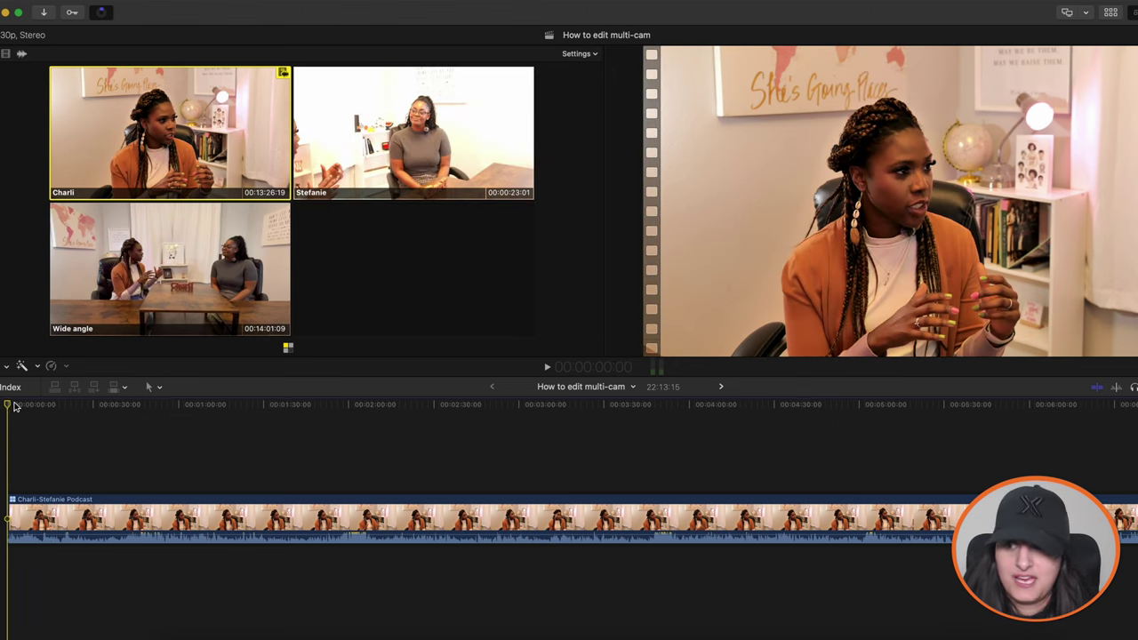
{"action": "key", "text": "space"}
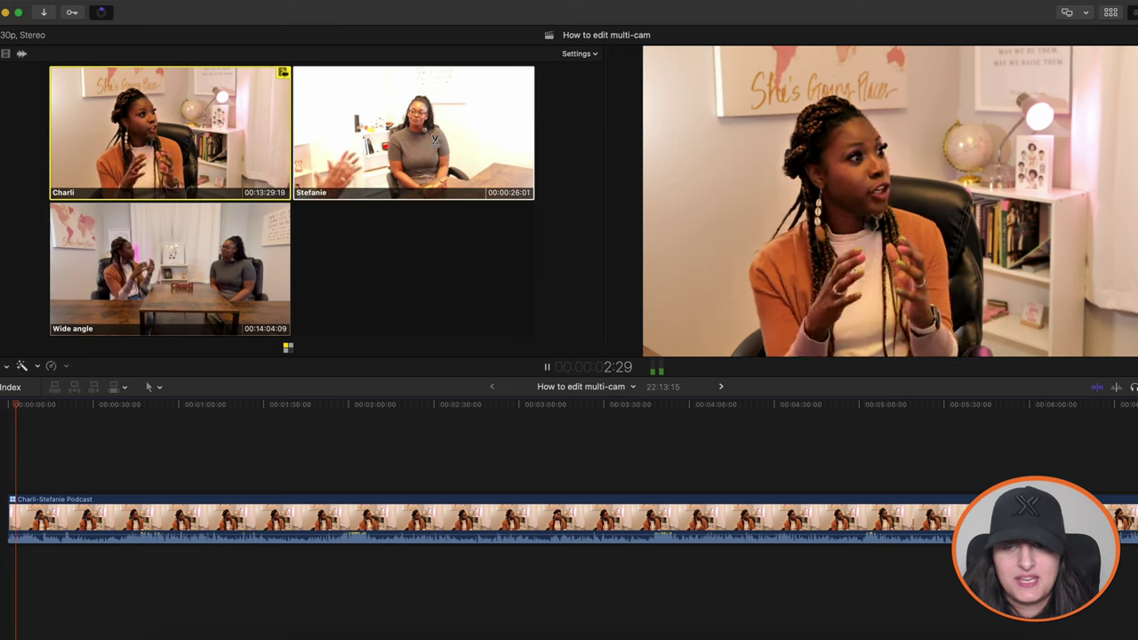
- During playback, live-cut between Stefanie, Charli and Wide angle shots, then stop
{"action": "left_click", "coordinate": [435, 140]}
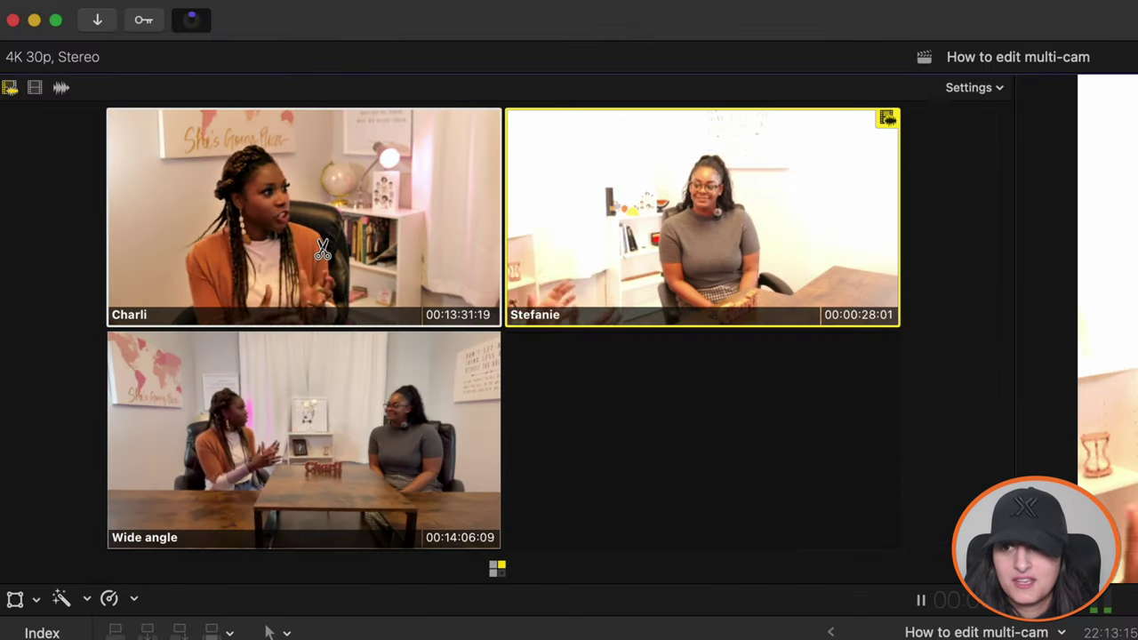
{"action": "left_click", "coordinate": [181, 151]}
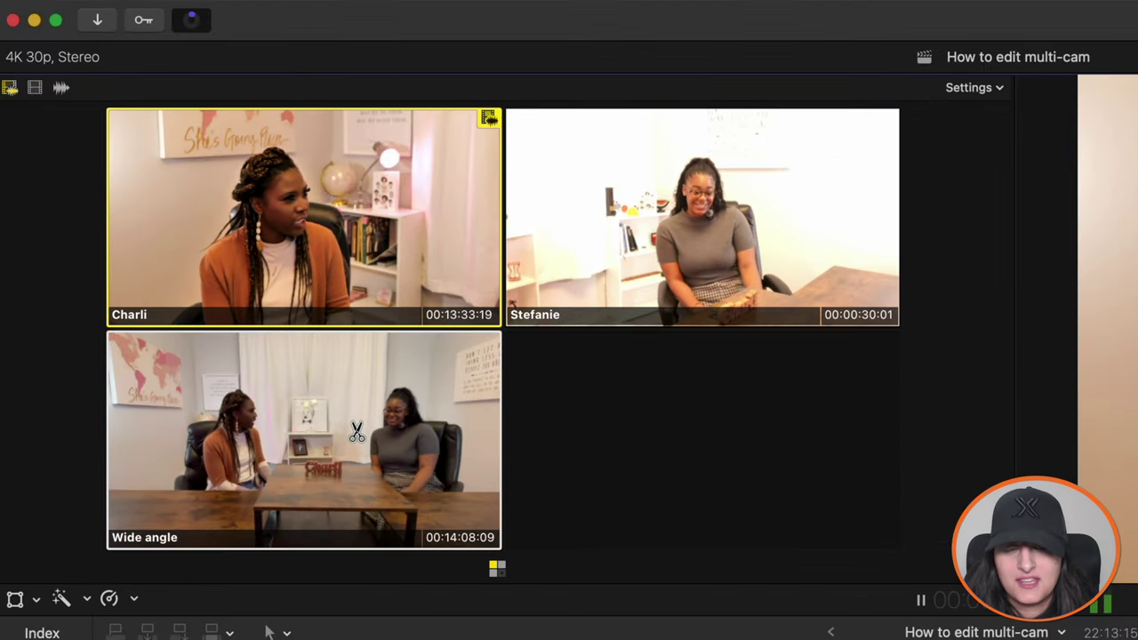
{"action": "left_click", "coordinate": [356, 442]}
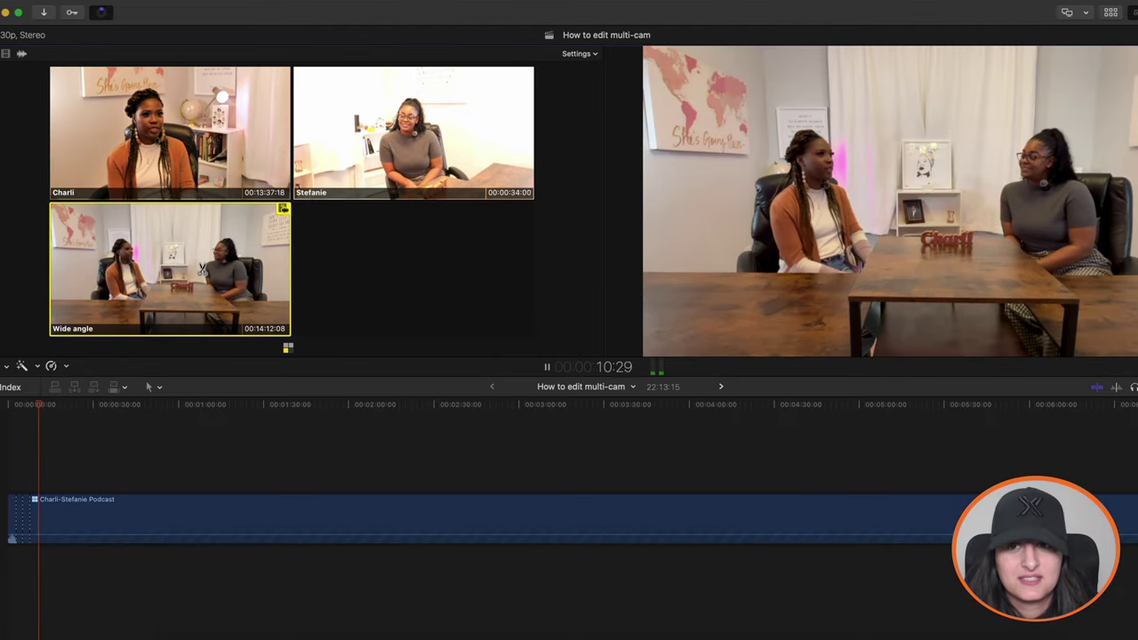
{"action": "left_click", "coordinate": [251, 151]}
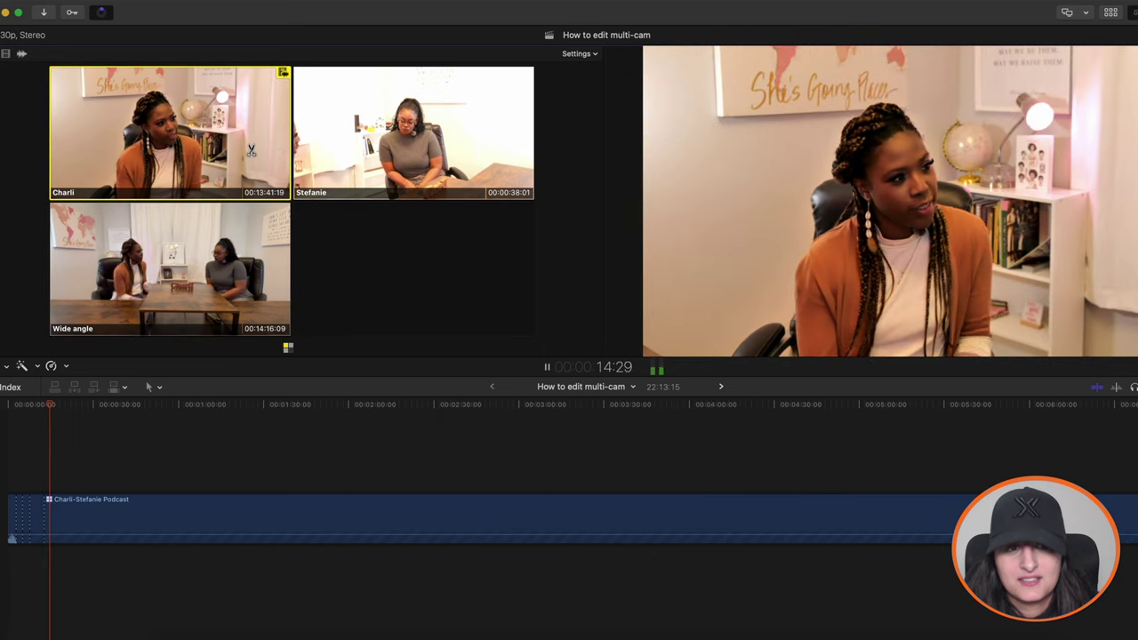
{"action": "left_click", "coordinate": [426, 149]}
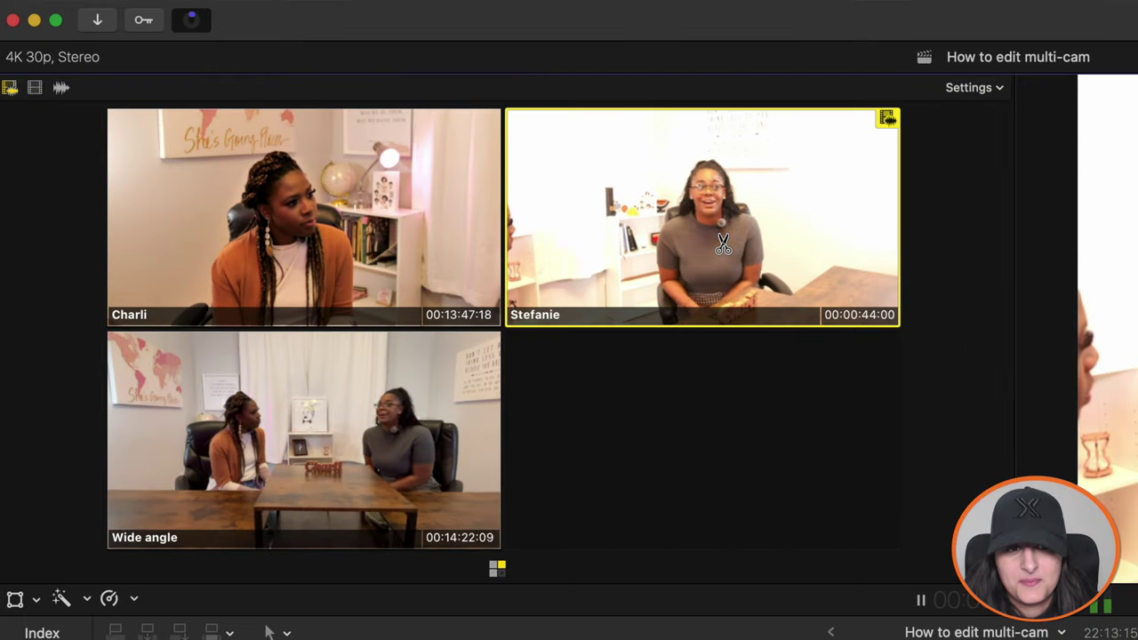
{"action": "left_click", "coordinate": [345, 427]}
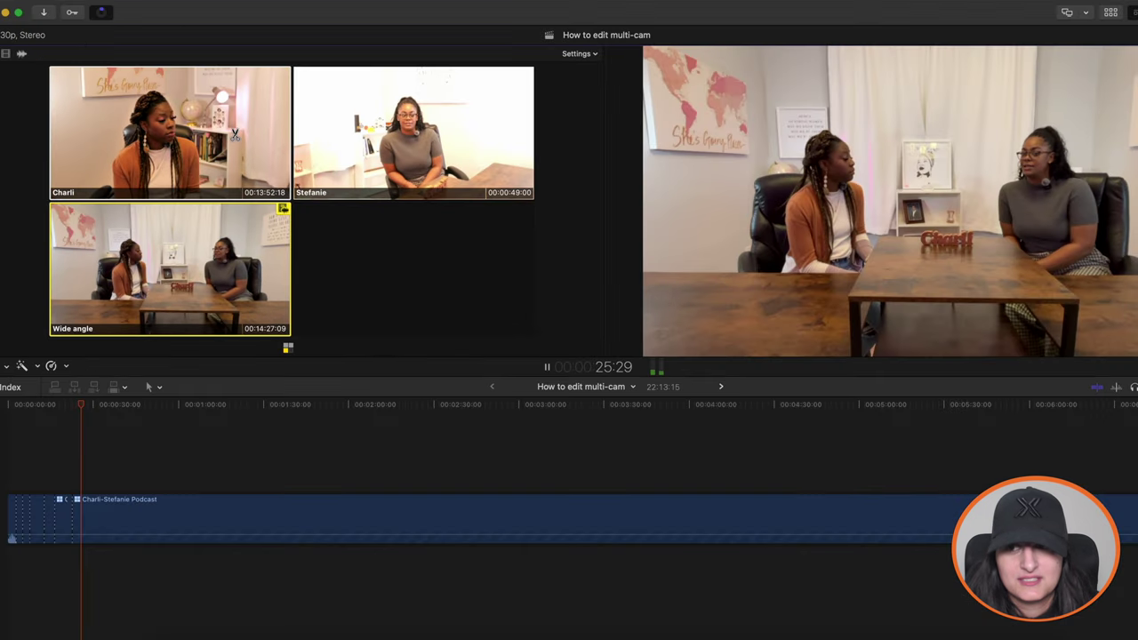
{"action": "left_click", "coordinate": [234, 134]}
{"action": "left_click", "coordinate": [412, 132]}
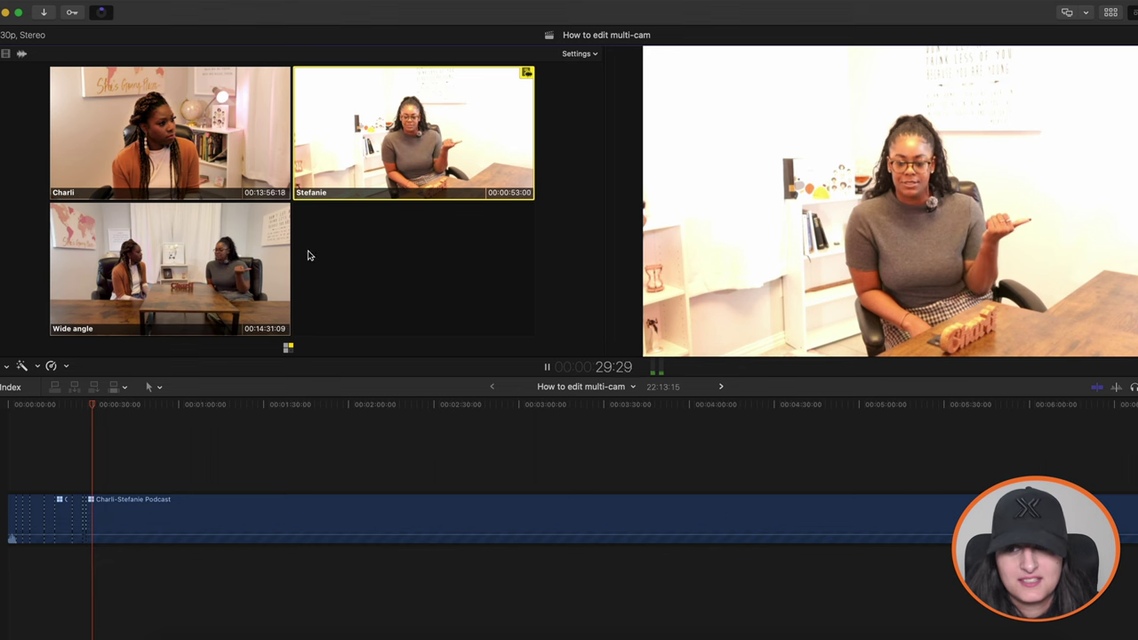
{"action": "left_click", "coordinate": [267, 263]}
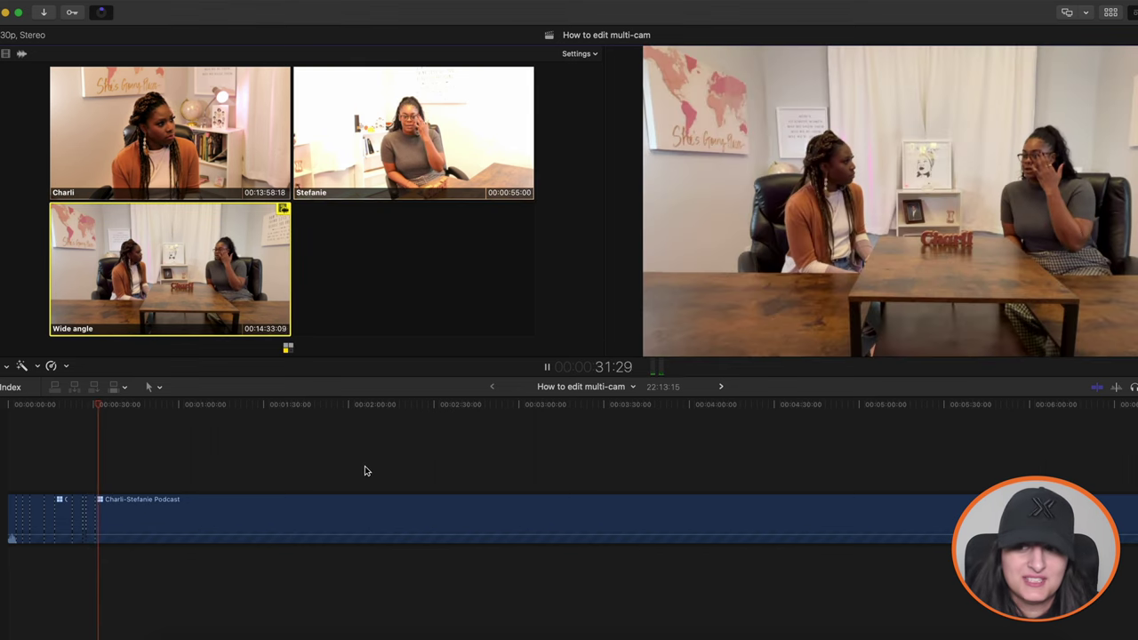
{"action": "key", "text": "space"}
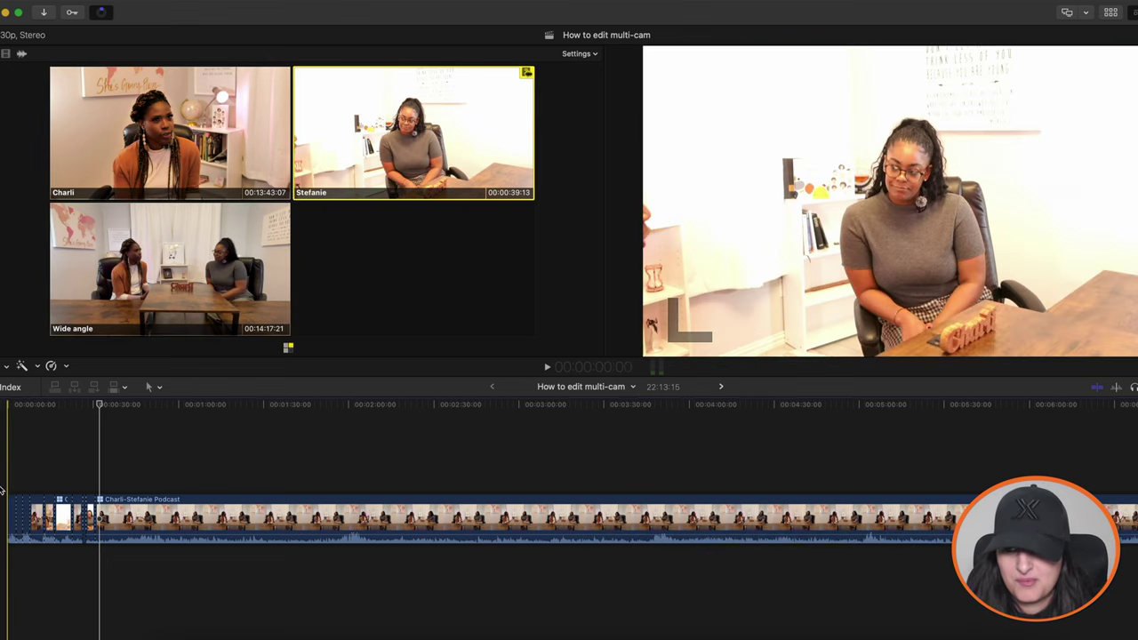
- Review the opening Stefanie and Charli cuts zoomed in, then switch an early section to Wide angle
{"action": "left_click", "coordinate": [2, 461]}
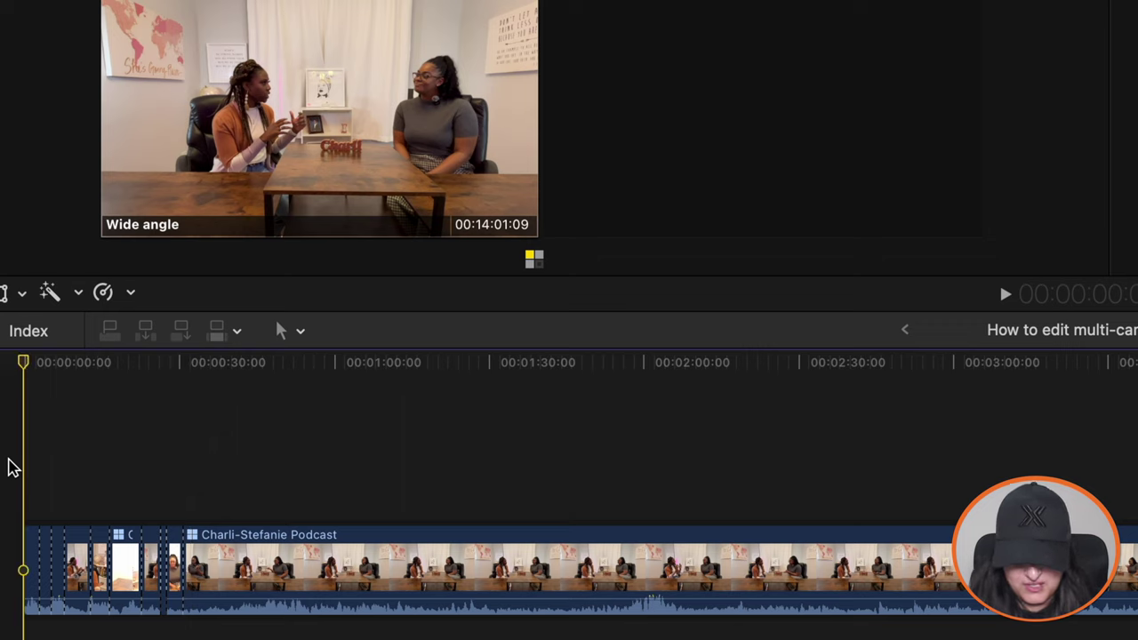
{"action": "key", "text": "super+equal"}
{"action": "key", "text": "super+equal"}
{"action": "key", "text": "super+equal"}
{"action": "key", "text": "super+equal"}
{"action": "key", "text": "super+equal"}
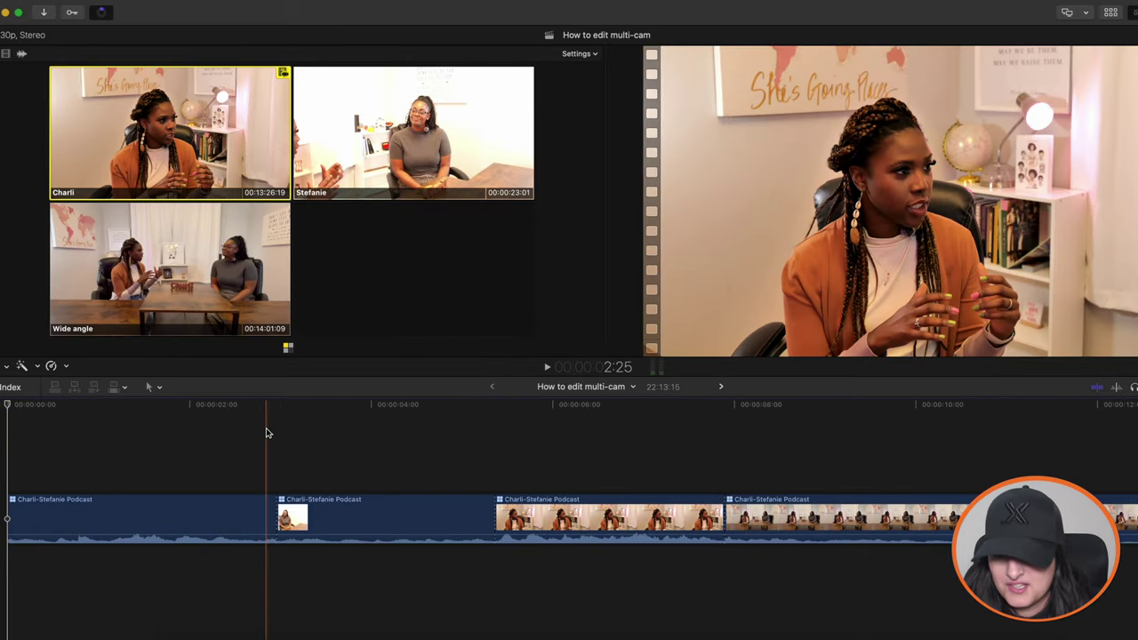
{"action": "left_click", "coordinate": [266, 454]}
{"action": "left_click_drag", "start_coordinate": [410, 464], "coordinate": [873, 409]}
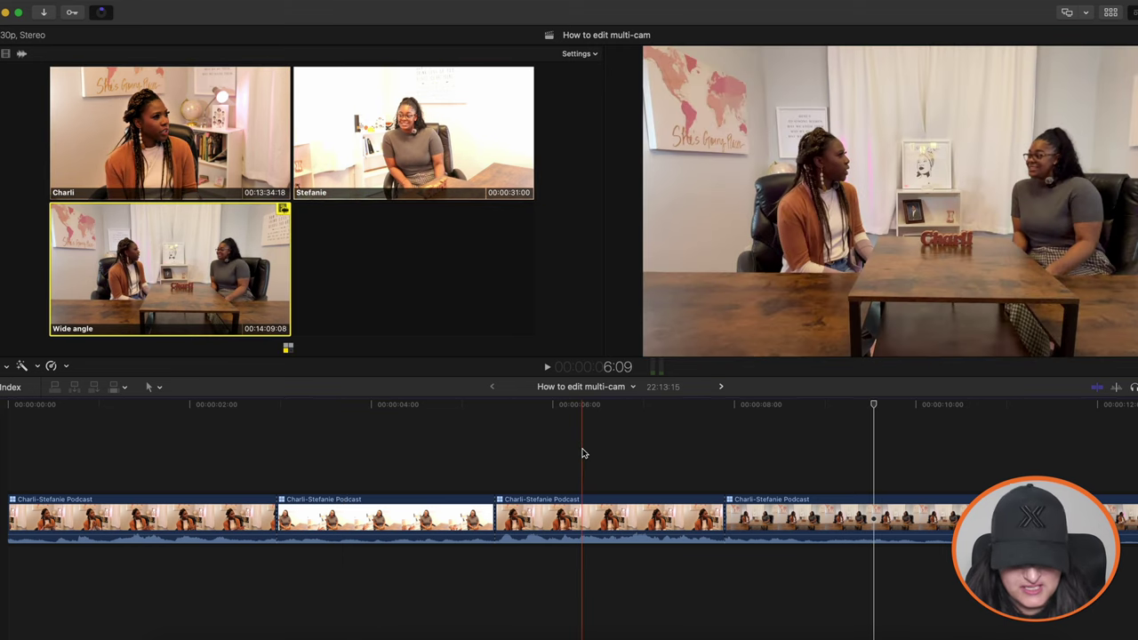
{"action": "key", "text": "super+minus"}
{"action": "key", "text": "super+minus"}
{"action": "key", "text": "super+minus"}
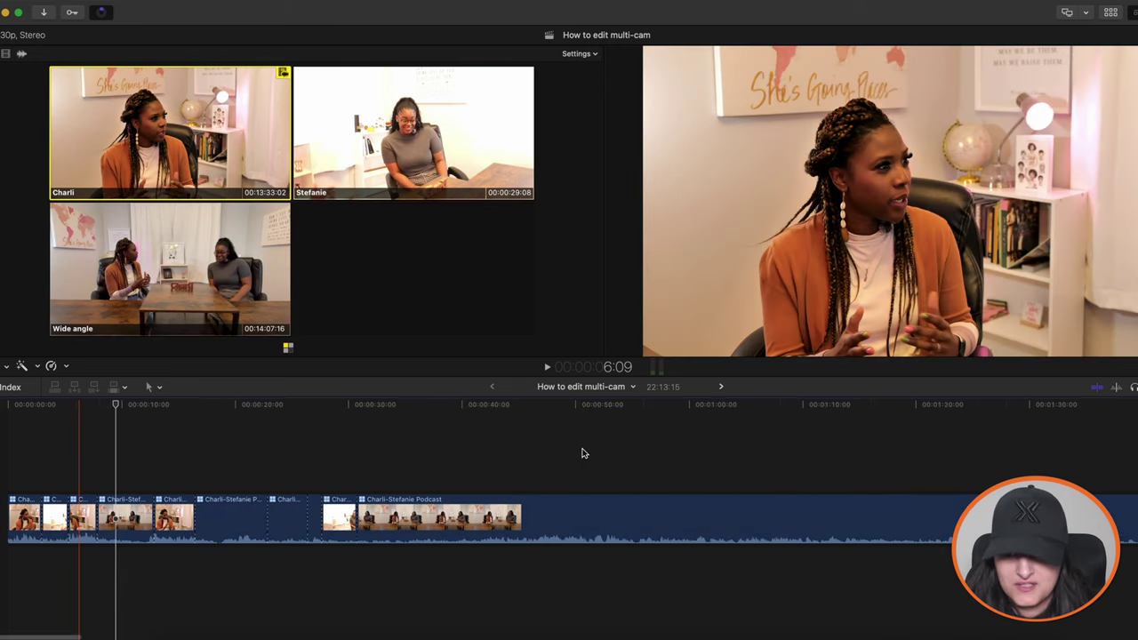
{"action": "left_click", "coordinate": [218, 222]}
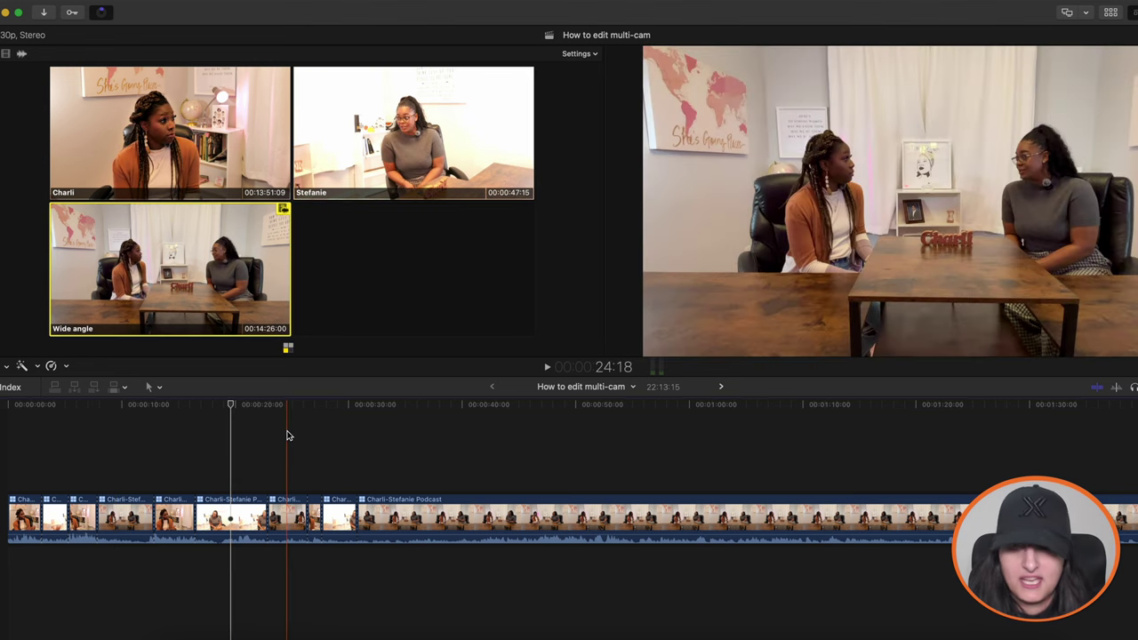
- Cut the podcast clip at about 3:47 and switch that stretch to Charli
{"action": "key", "text": "super+minus"}
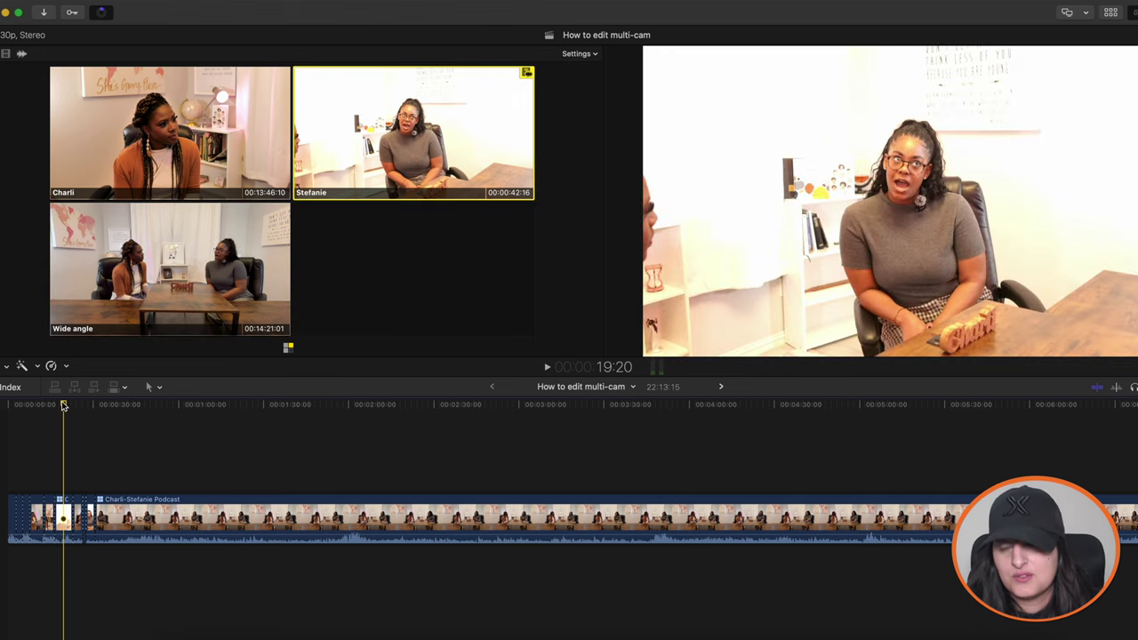
{"action": "left_click_drag", "start_coordinate": [63, 406], "coordinate": [660, 407]}
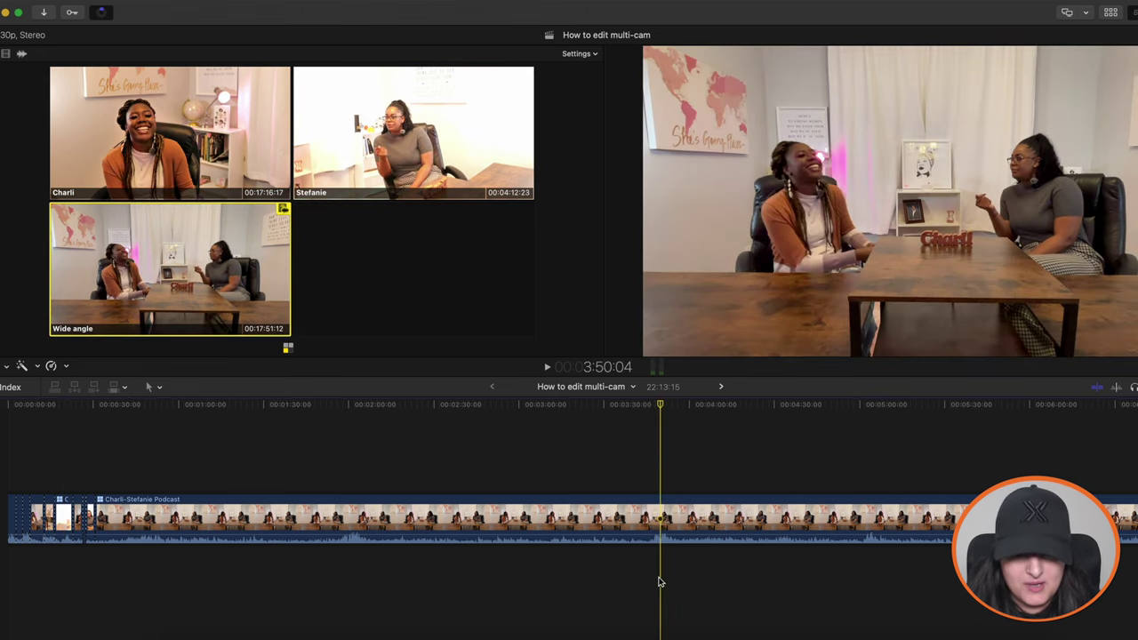
{"action": "left_click", "coordinate": [662, 516]}
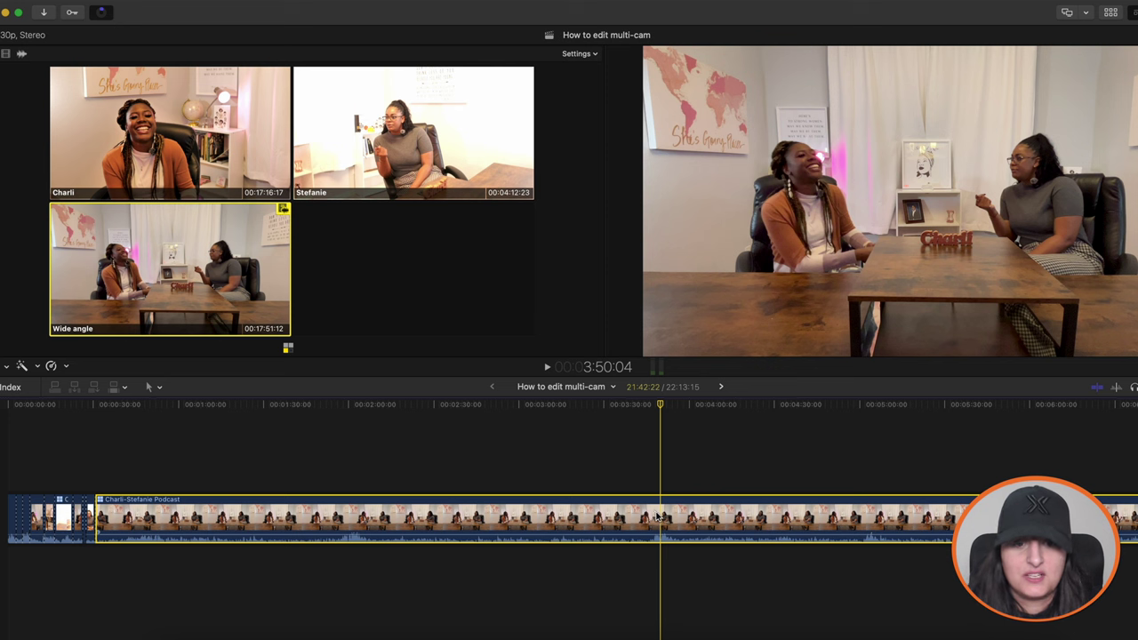
{"action": "left_click", "coordinate": [227, 142]}
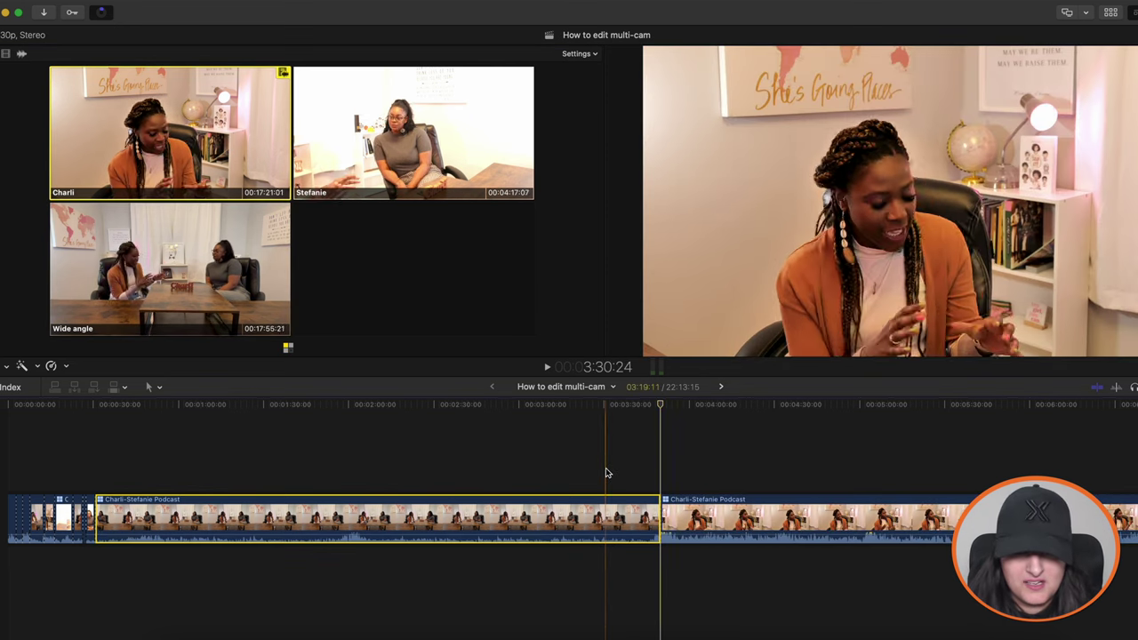
{"action": "key", "text": "l"}
- Cut again near 5:01 switching to Stefanie, then fit the whole project in the timeline
{"action": "left_click_drag", "start_coordinate": [308, 412], "coordinate": [708, 431]}
{"action": "scroll", "coordinate": [762, 481], "scroll_direction": "right", "scroll_amount": 5}
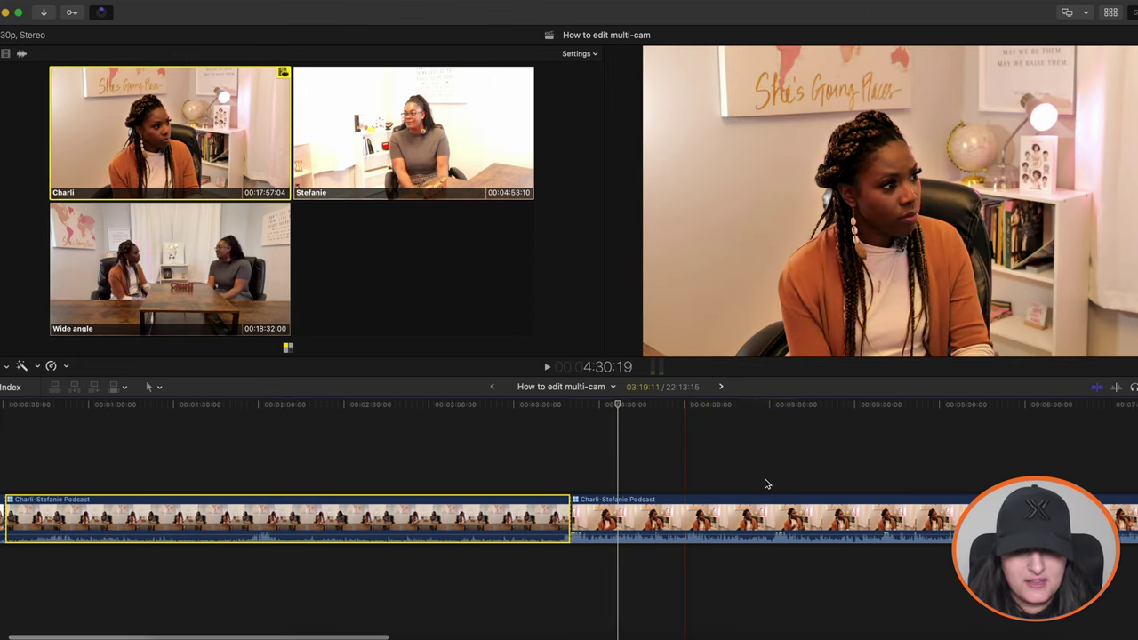
{"action": "left_click", "coordinate": [720, 456]}
{"action": "left_click", "coordinate": [740, 453]}
{"action": "left_click", "coordinate": [745, 519]}
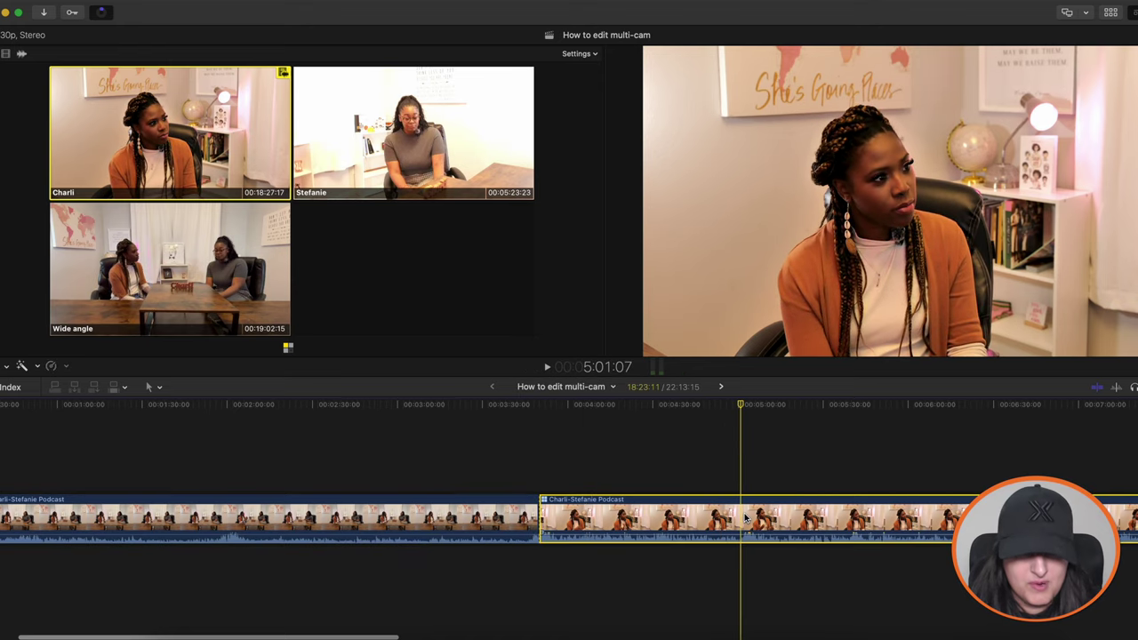
{"action": "key", "text": "2"}
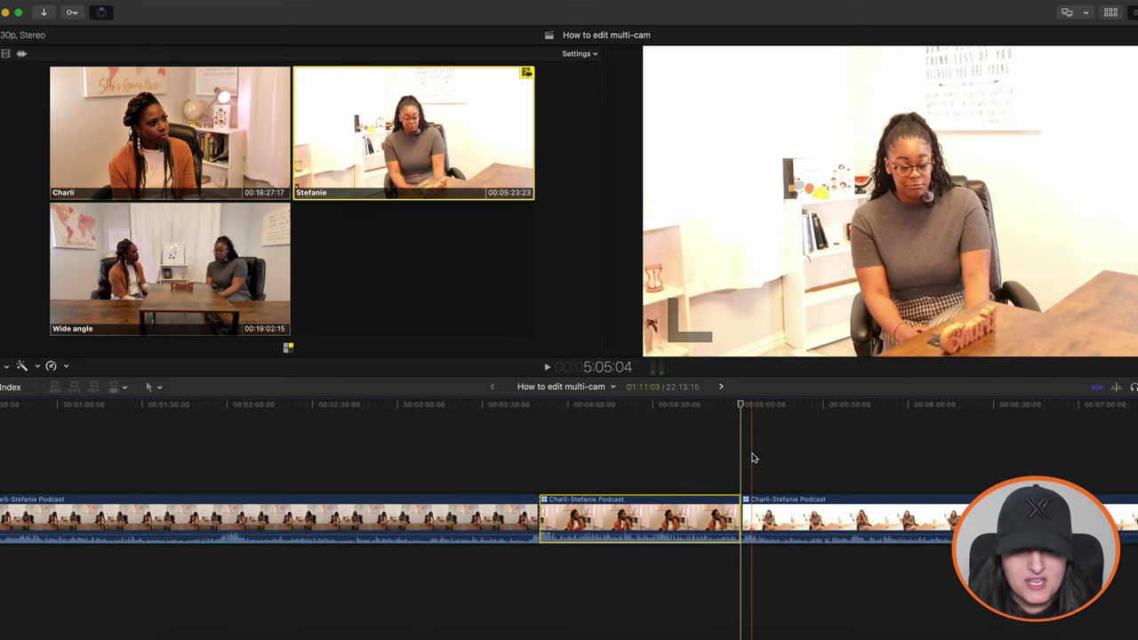
{"action": "key", "text": "1"}
{"action": "key", "text": "shift+z"}
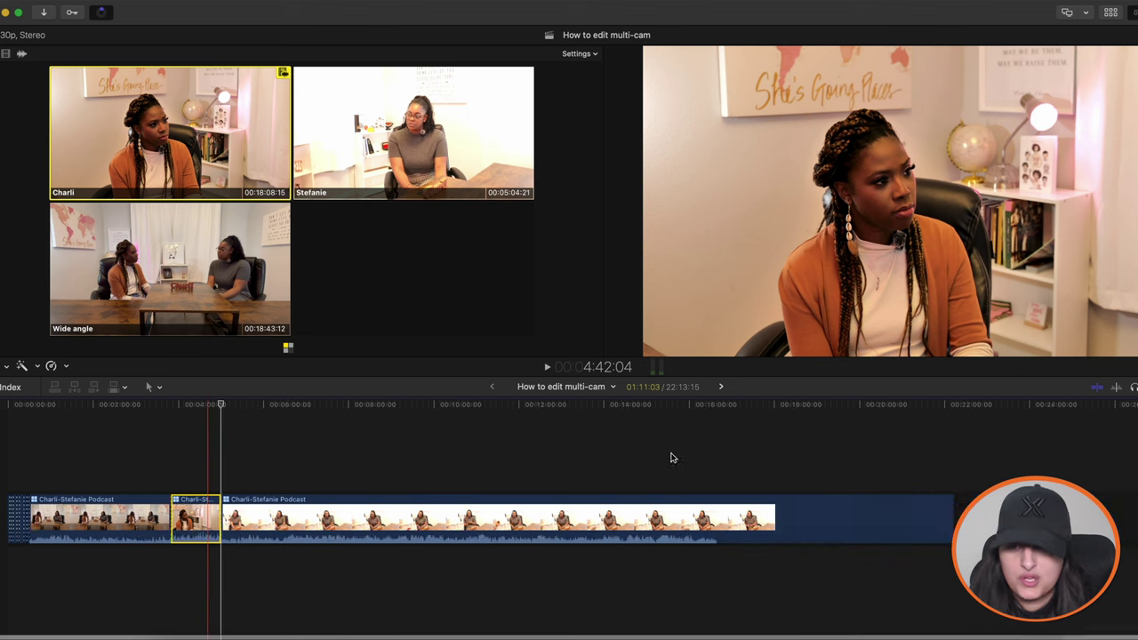
- Play from the start, live-switching to Stefanie and back to Charli, then replay the edit
{"action": "key", "text": "Home"}
{"action": "key", "text": "space"}
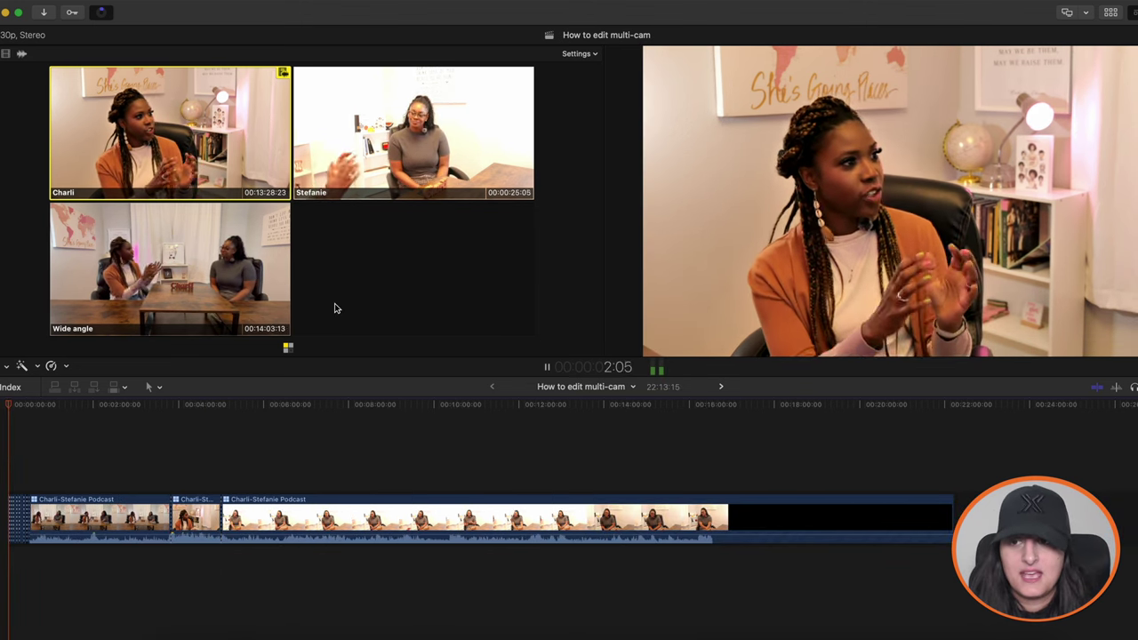
{"action": "left_click", "coordinate": [356, 172]}
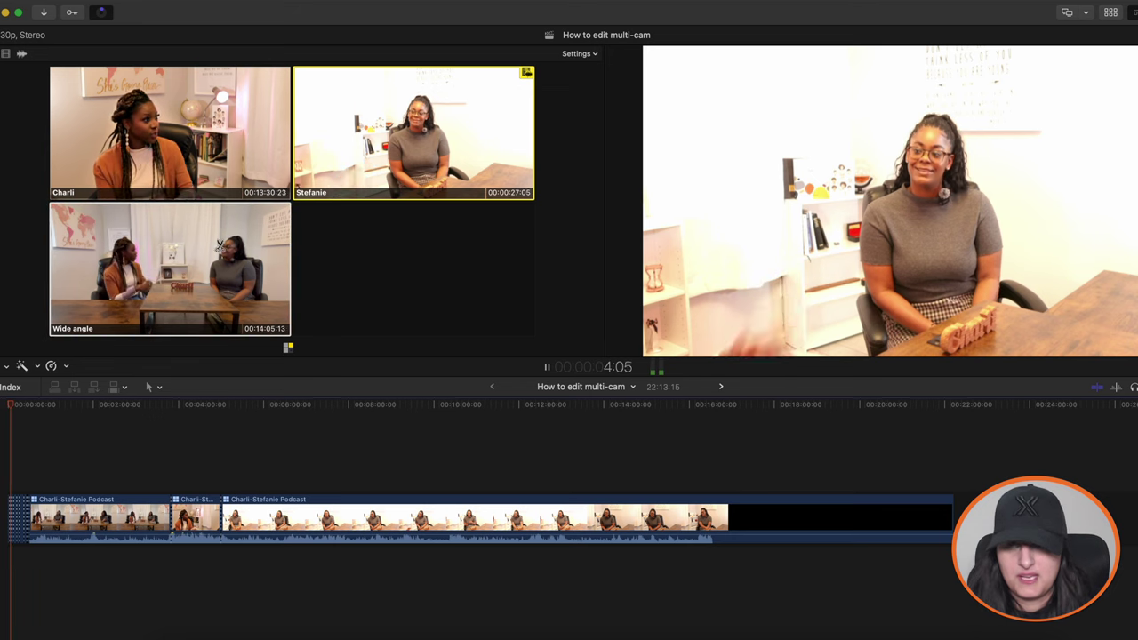
{"action": "key", "text": "1"}
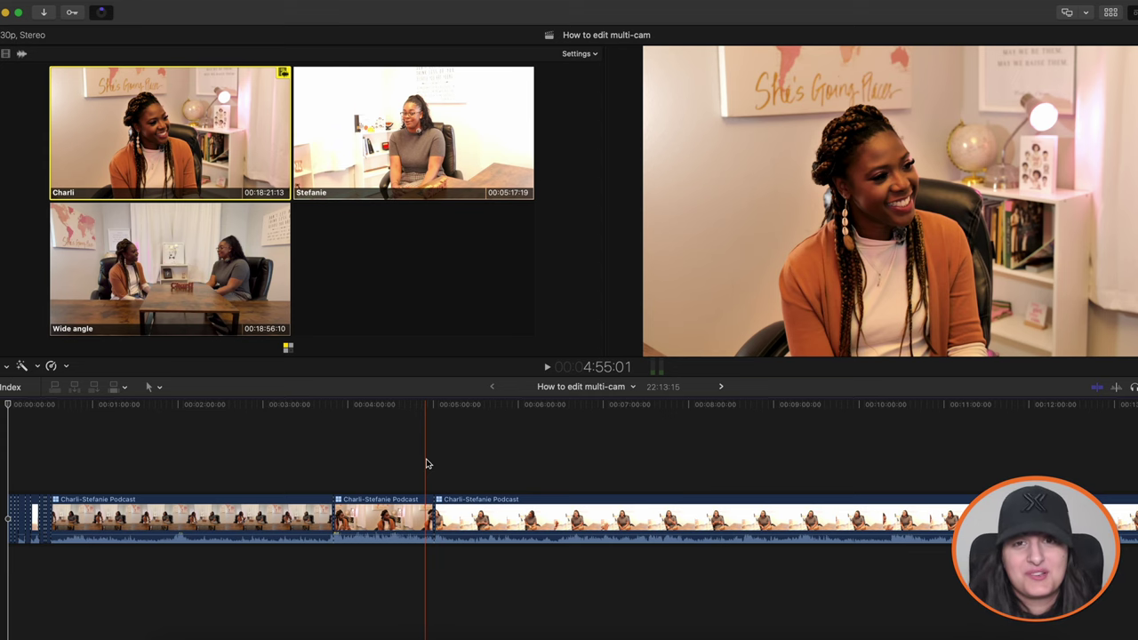
{"action": "left_click_drag", "start_coordinate": [426, 464], "coordinate": [9, 463]}
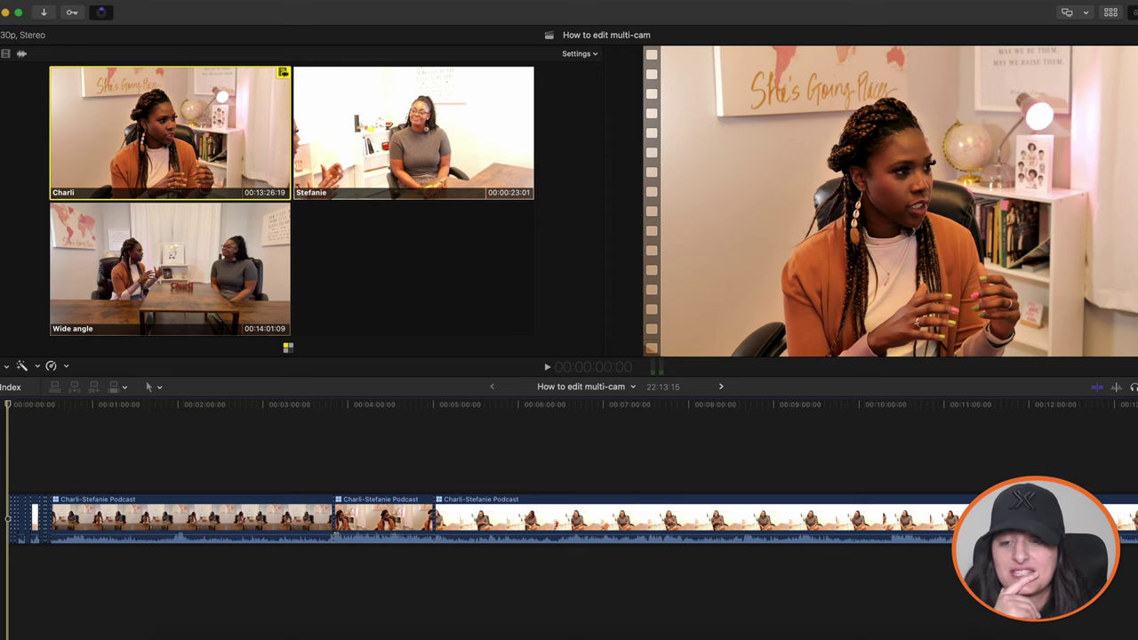
{"action": "key", "text": "space"}
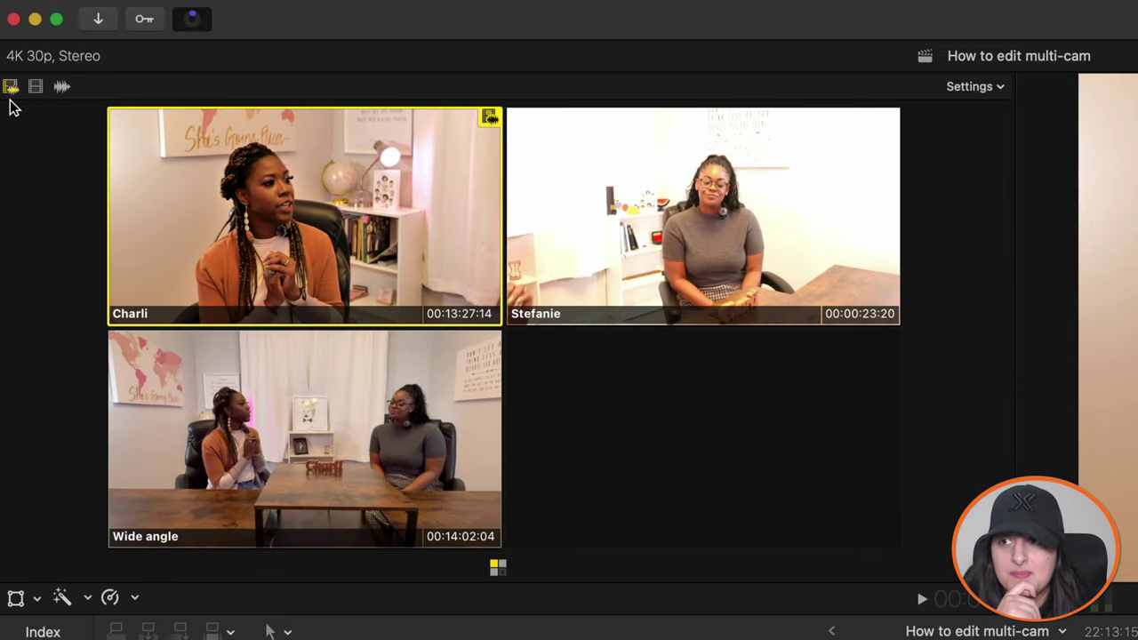